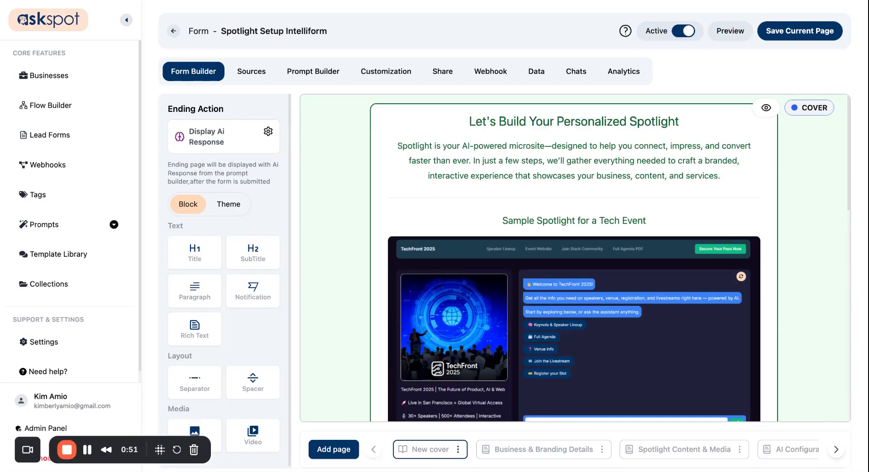
Step: Inspect the Spotlight Setup Intelliform's title and first page in Form Builder
{"action": "mouse_move", "coordinate": [220, 30]}
{"action": "left_mouse_down"}
{"action": "mouse_move", "coordinate": [250, 30]}
{"action": "mouse_move", "coordinate": [221, 30]}
{"action": "left_mouse_up"}
{"action": "triple_click", "coordinate": [221, 31]}
{"action": "left_click", "coordinate": [322, 33]}
{"action": "scroll", "coordinate": [413, 342], "scroll_direction": "down", "scroll_amount": 5}
{"action": "scroll", "coordinate": [412, 342], "scroll_direction": "up", "scroll_amount": 5}
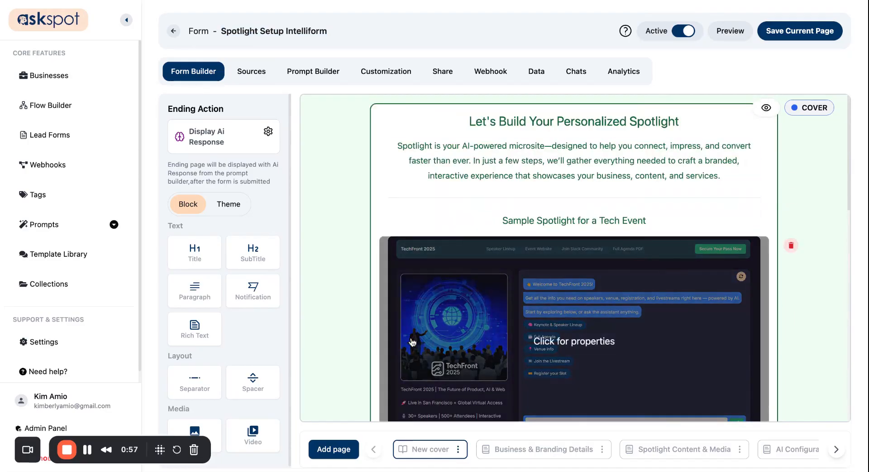
Step: Review the Business & Branding, Spotlight Content & Media, AI Configuration and Ending pages, then list the webhooks
{"action": "left_click", "coordinate": [508, 451]}
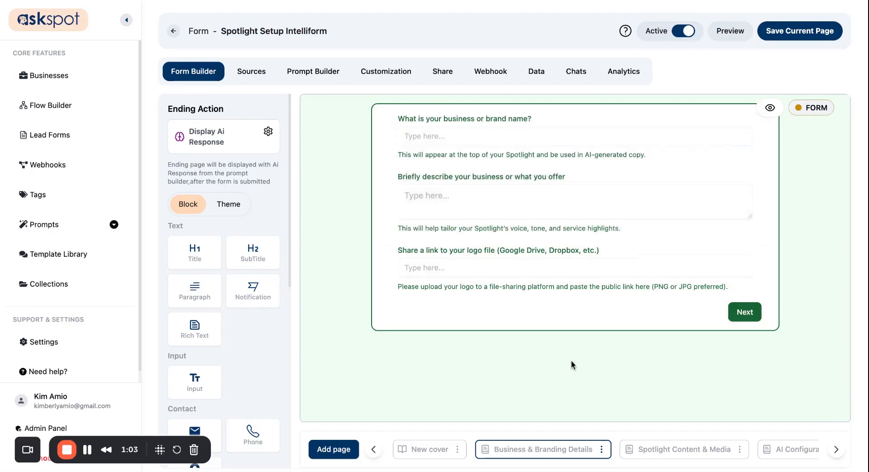
{"action": "left_click", "coordinate": [658, 453]}
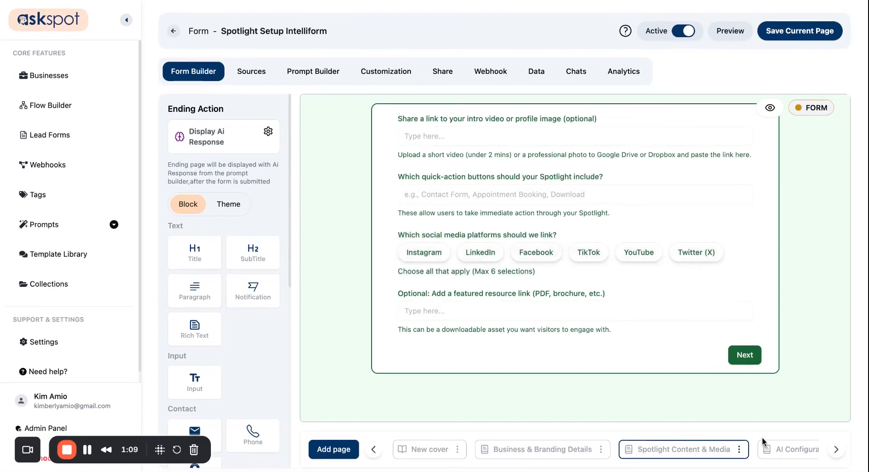
{"action": "left_click", "coordinate": [766, 453]}
{"action": "left_click", "coordinate": [751, 452]}
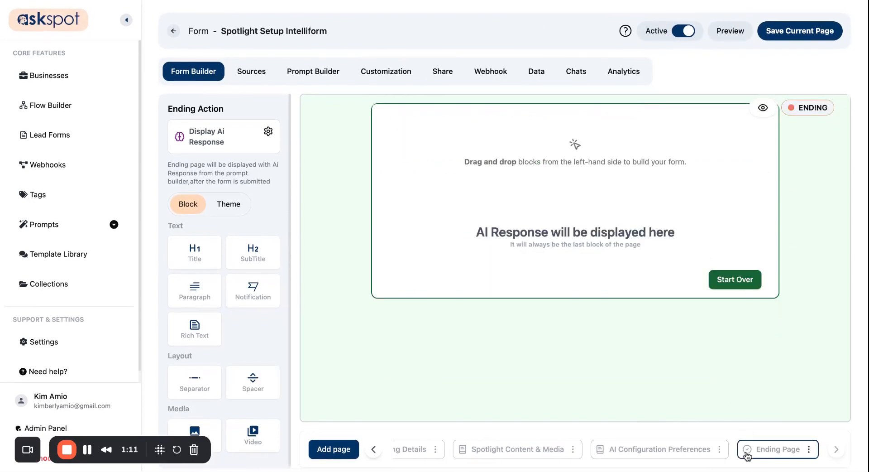
{"action": "left_click", "coordinate": [661, 452]}
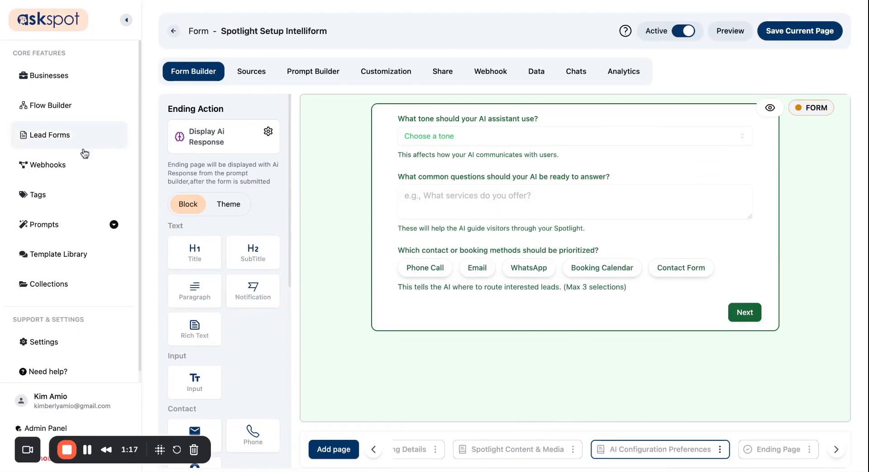
{"action": "left_click", "coordinate": [85, 175]}
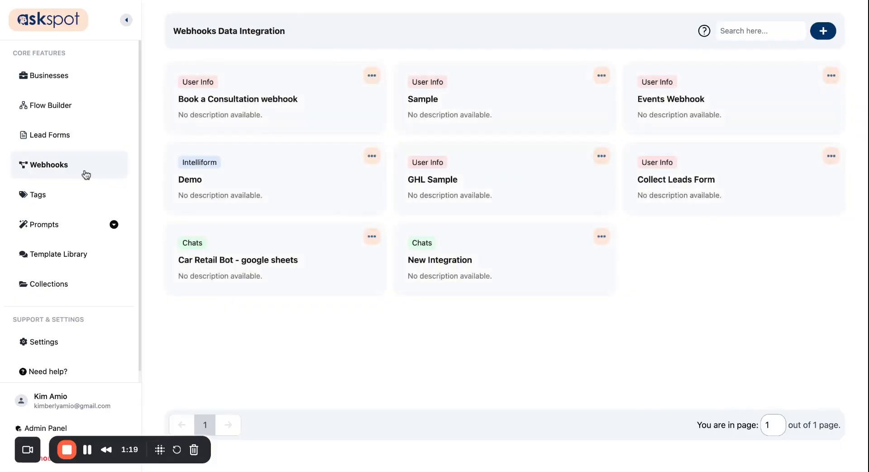
Step: Create a new webhook integration named Spotlight Setup Form, leaving the Webhook Url field empty
{"action": "left_click", "coordinate": [824, 30]}
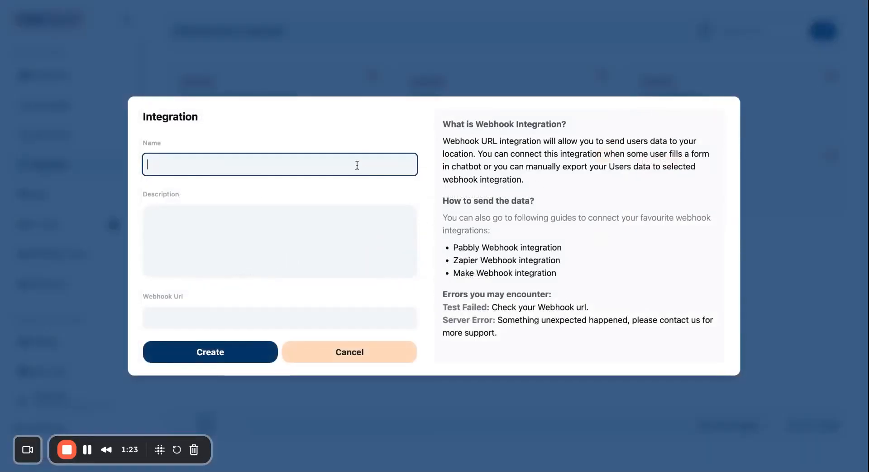
{"action": "type", "text": "Spotlig"}
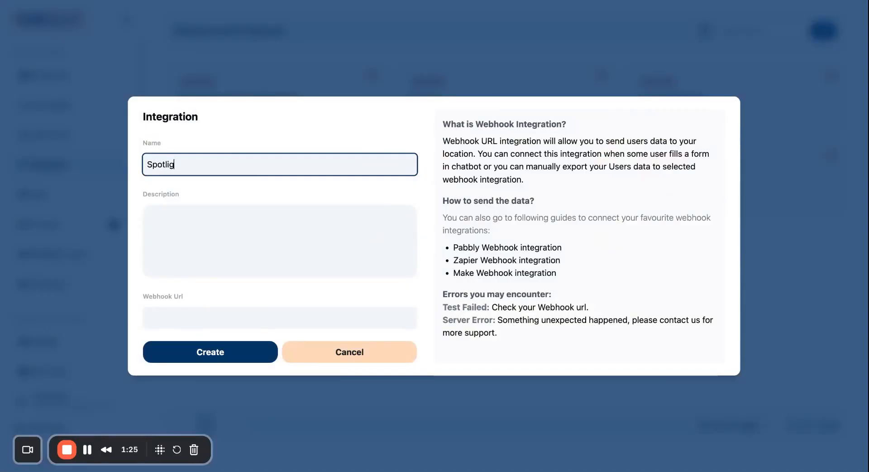
{"action": "type", "text": "ht Setup Form"}
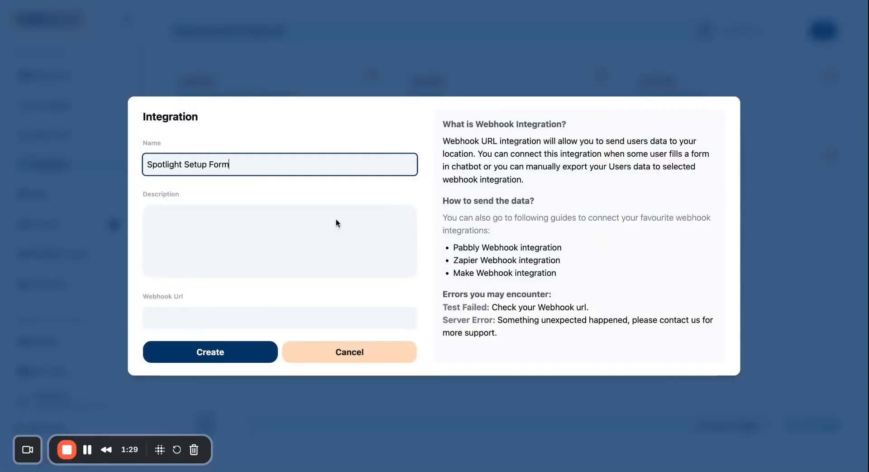
{"action": "left_click", "coordinate": [309, 322]}
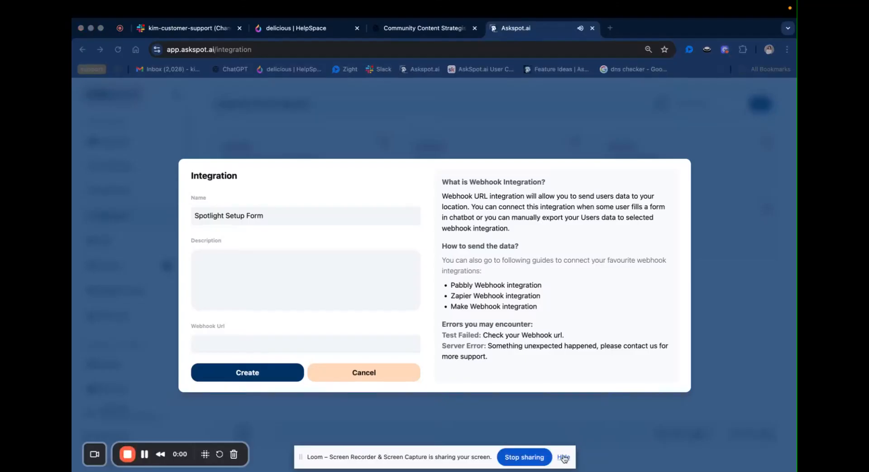
{"action": "left_click", "coordinate": [563, 457]}
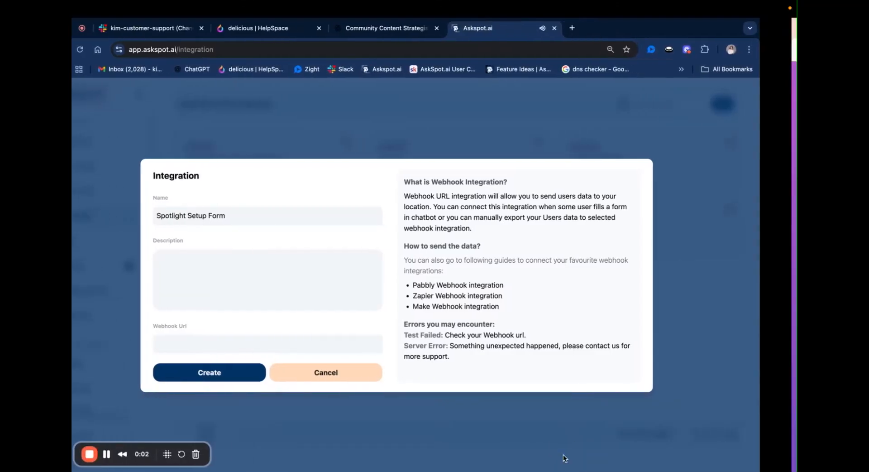
{"action": "left_click", "coordinate": [232, 349]}
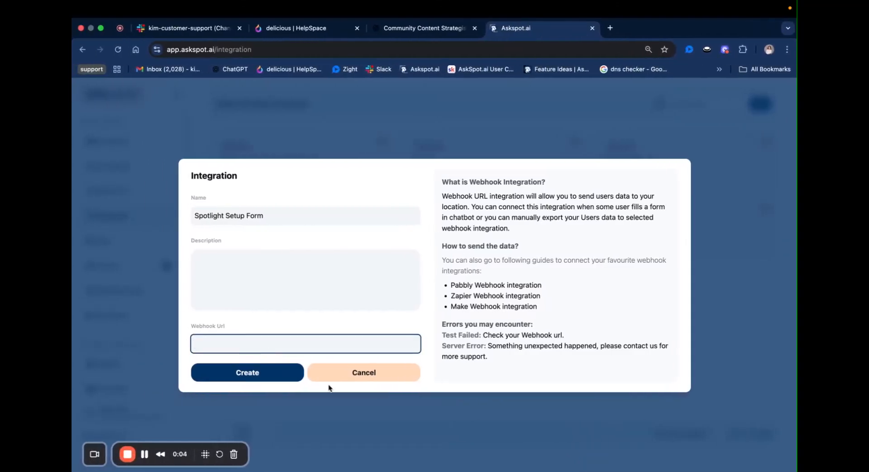
{"action": "key", "text": "ctrl+Right"}
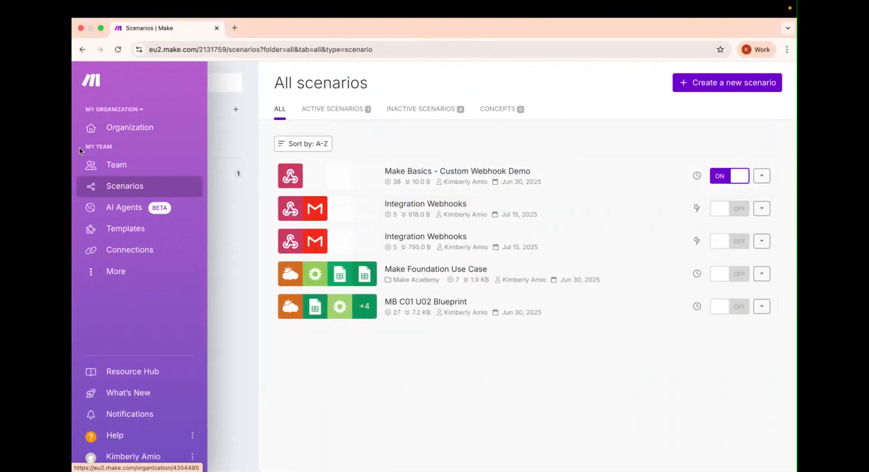
Step: Create a new scenario whose first module is a Webhooks Custom webhook trigger
{"action": "left_click", "coordinate": [93, 139]}
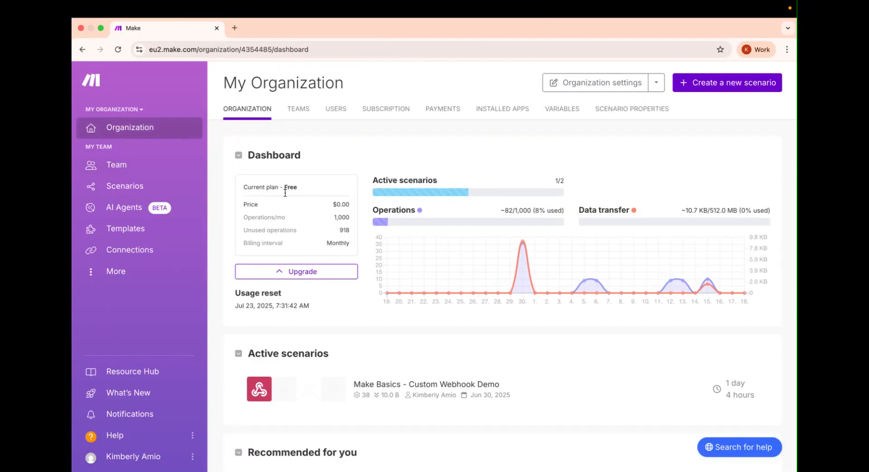
{"action": "left_click", "coordinate": [727, 87]}
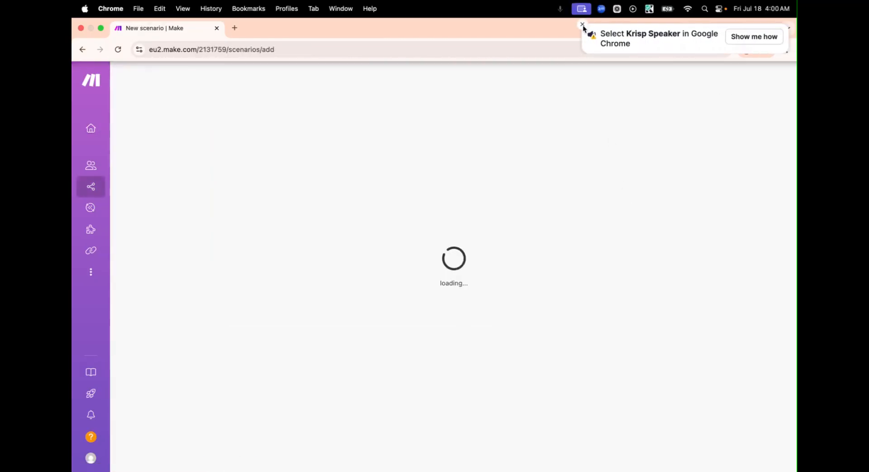
{"action": "left_click", "coordinate": [585, 27]}
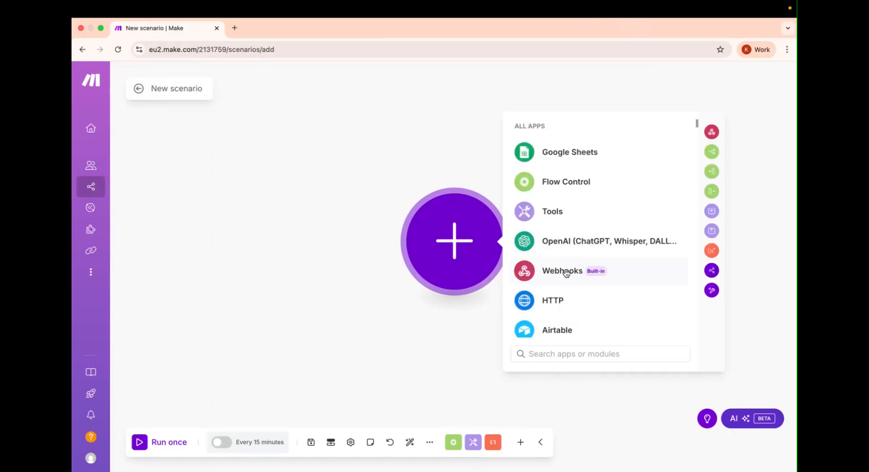
{"action": "left_click", "coordinate": [564, 272]}
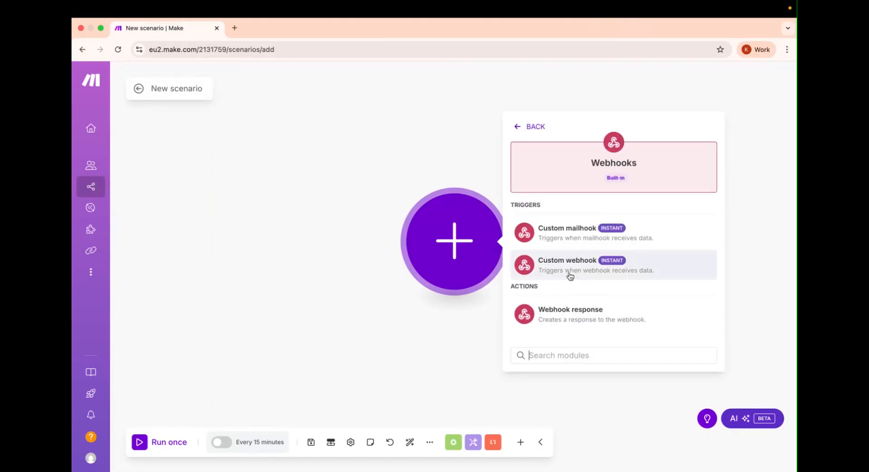
{"action": "left_click", "coordinate": [569, 274]}
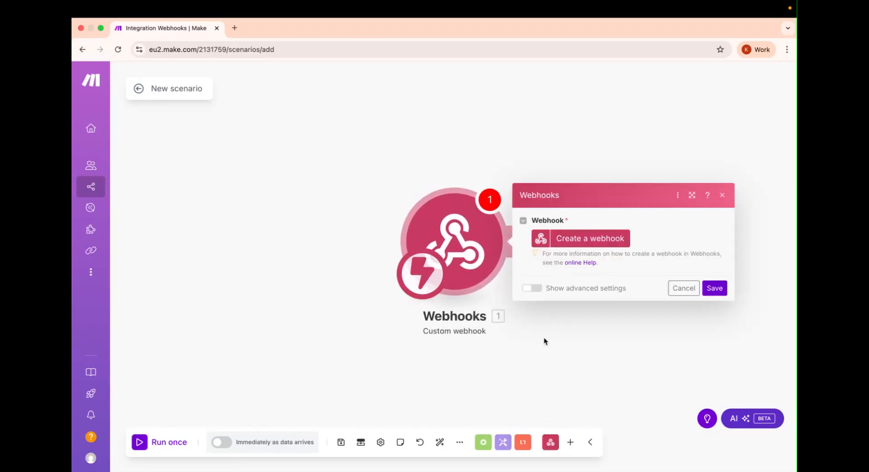
Step: Create a webhook with the default name, copy its address and save the trigger
{"action": "left_click", "coordinate": [588, 240]}
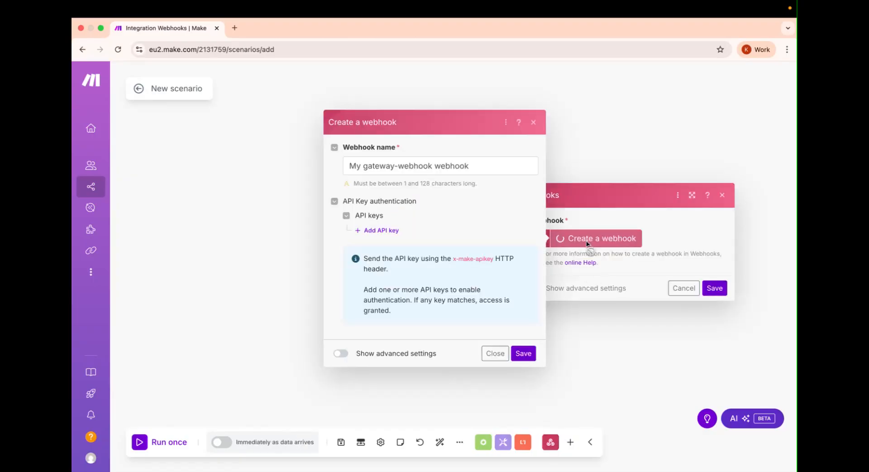
{"action": "left_click", "coordinate": [524, 353]}
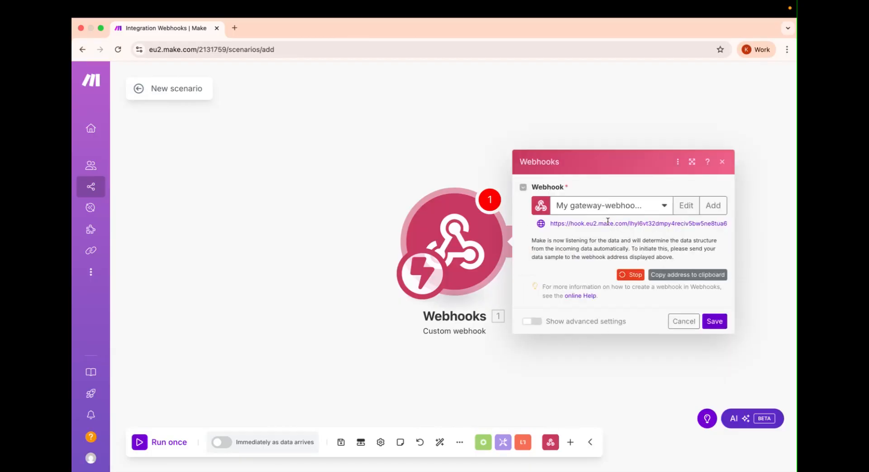
{"action": "left_click", "coordinate": [660, 274]}
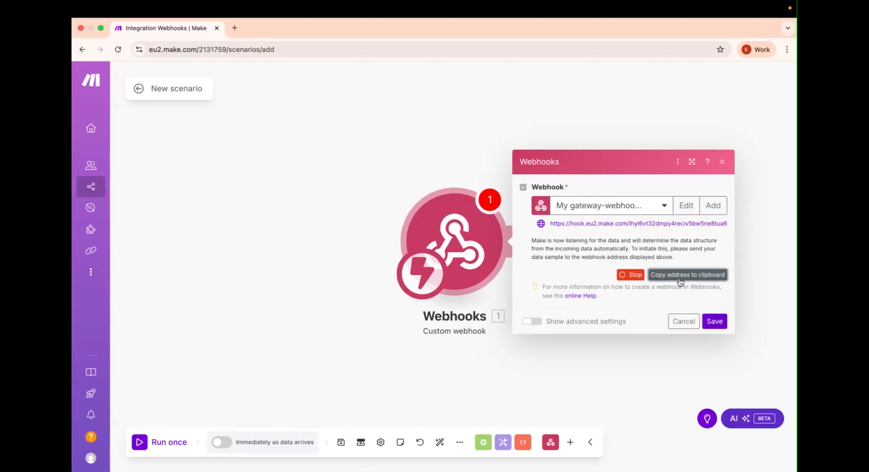
{"action": "left_click", "coordinate": [712, 322]}
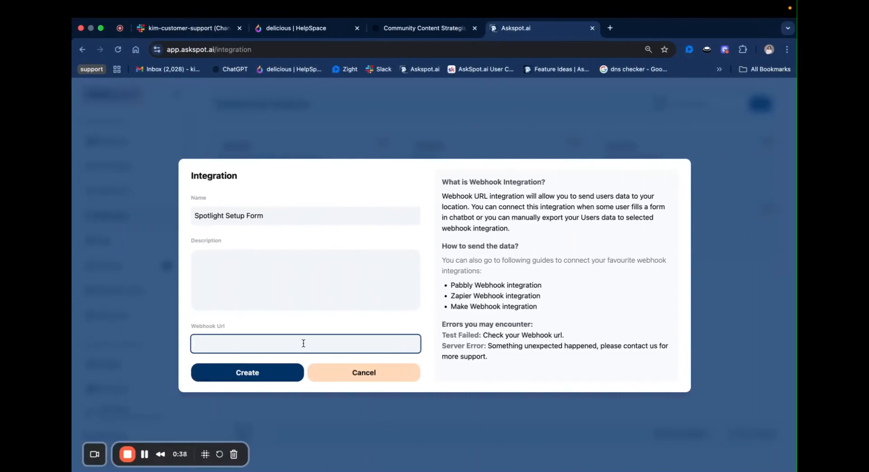
{"action": "right_click", "coordinate": [303, 343]}
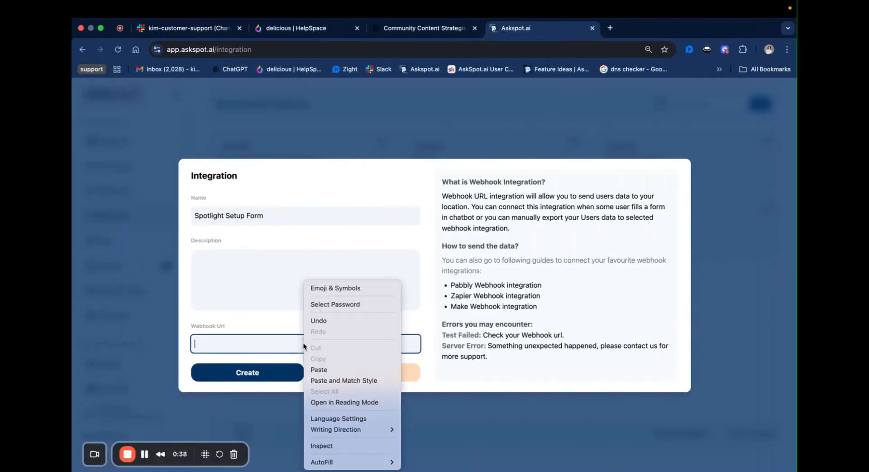
Step: Paste the Make webhook URL into the integration and set the event type to Intelliform
{"action": "left_click", "coordinate": [315, 369]}
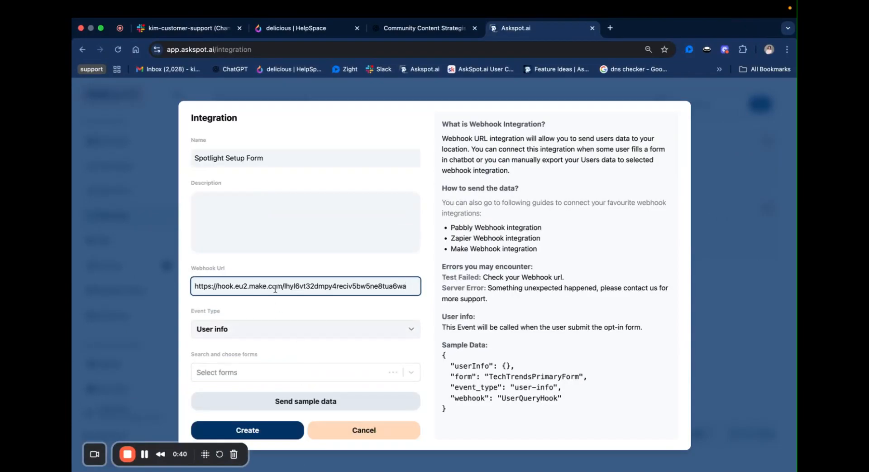
{"action": "left_click", "coordinate": [194, 311]}
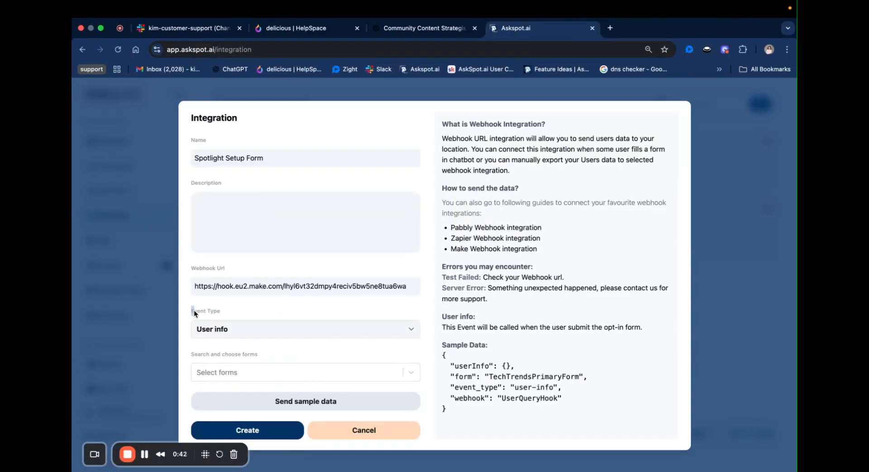
{"action": "left_click", "coordinate": [224, 329]}
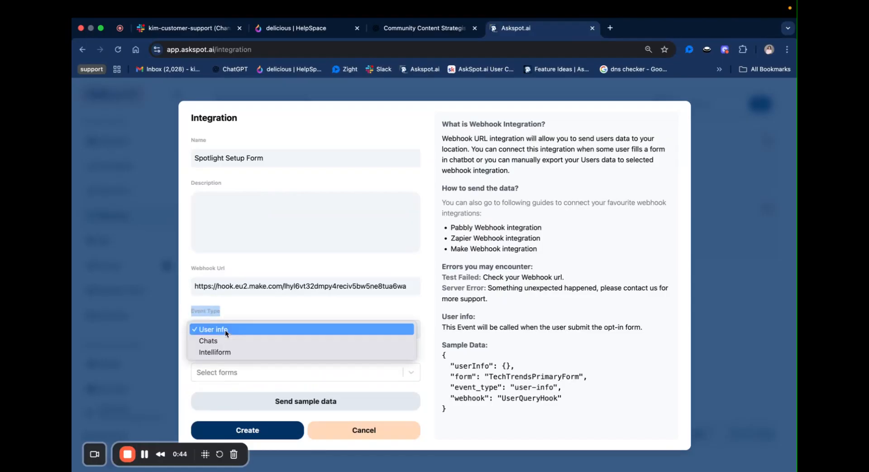
{"action": "left_click", "coordinate": [224, 355]}
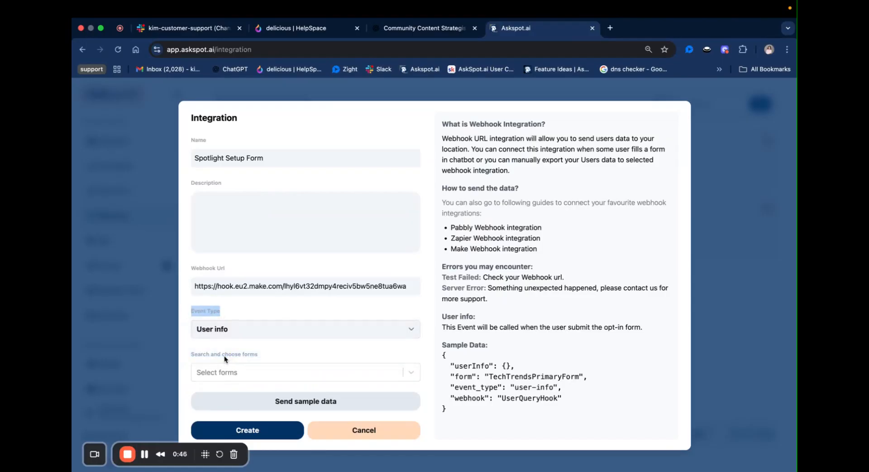
Step: Search for 'spotl' and link Spotlight Setup Intelliform to the integration
{"action": "left_click", "coordinate": [224, 359]}
{"action": "type", "text": "int"}
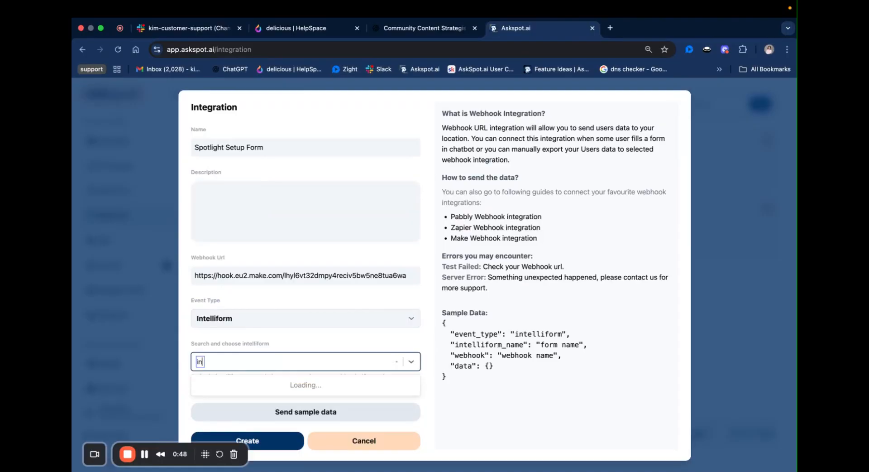
{"action": "key", "text": "BackSpace"}
{"action": "key", "text": "BackSpace"}
{"action": "key", "text": "BackSpace"}
{"action": "type", "text": "spotlight"}
{"action": "key", "text": "BackSpace"}
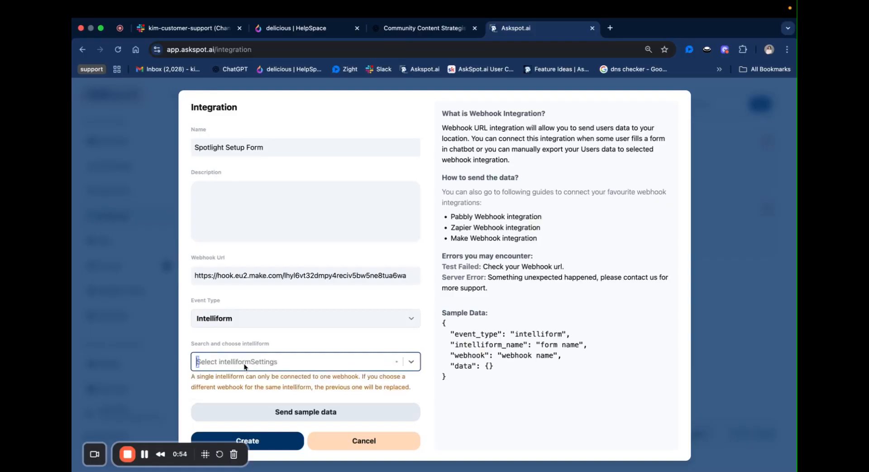
{"action": "scroll", "coordinate": [277, 378], "scroll_direction": "down", "scroll_amount": 10}
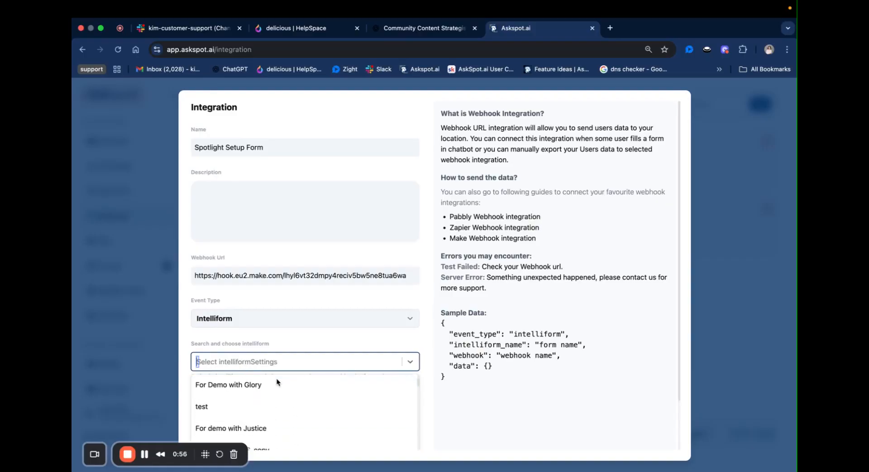
{"action": "scroll", "coordinate": [289, 344], "scroll_direction": "down", "scroll_amount": 1}
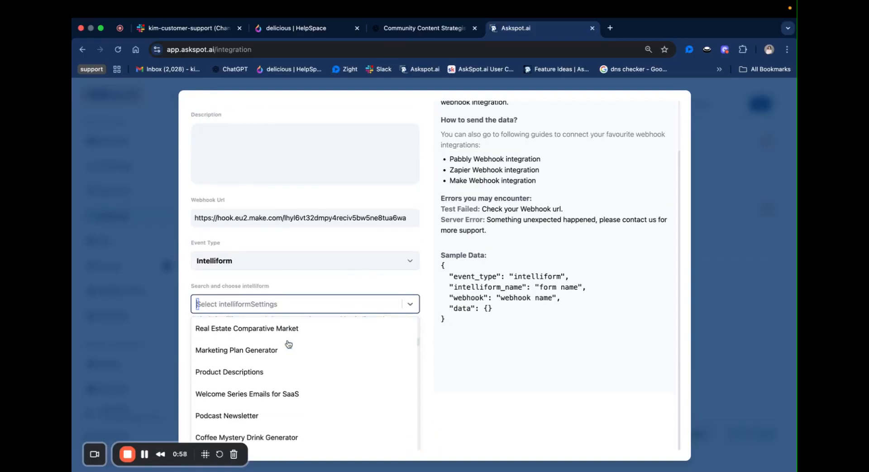
{"action": "type", "text": "spotli"}
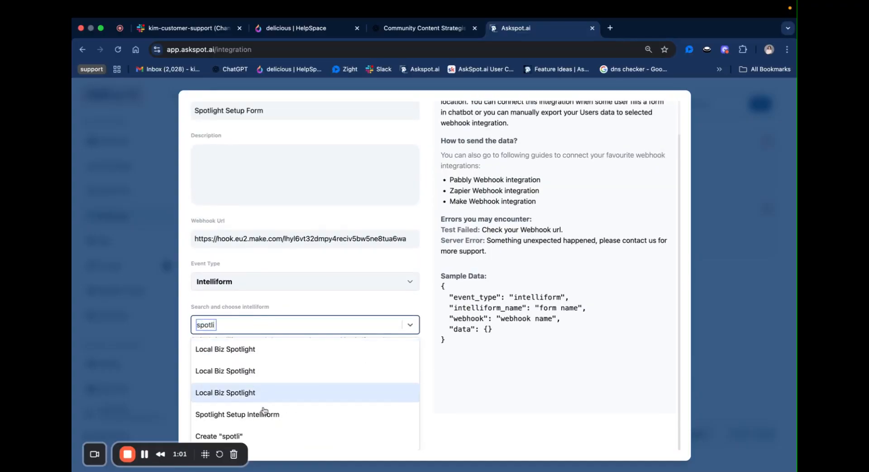
{"action": "left_click", "coordinate": [266, 414]}
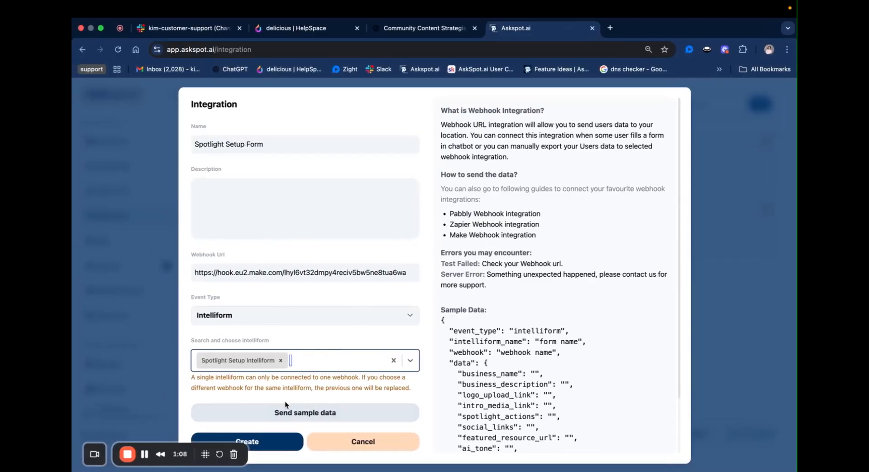
{"action": "key", "text": "ctrl+Right"}
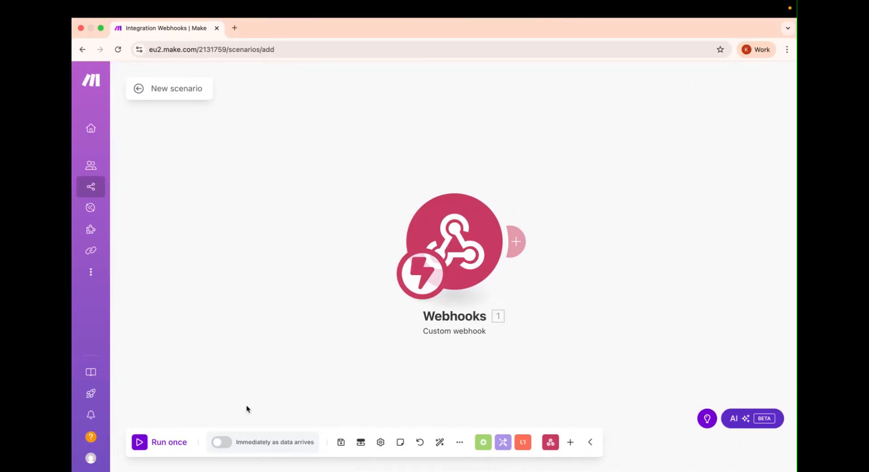
Step: Run the scenario once, then send Askspot sample data and create the integration
{"action": "left_click", "coordinate": [146, 446]}
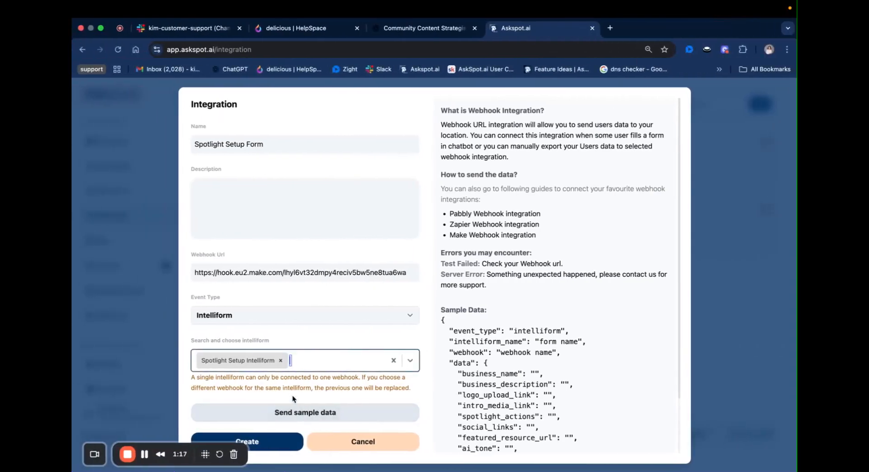
{"action": "left_click", "coordinate": [298, 413]}
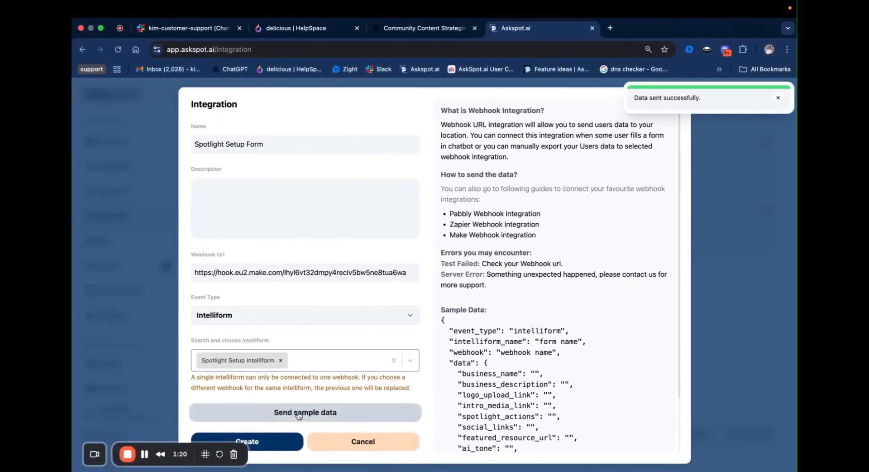
{"action": "left_click", "coordinate": [272, 439]}
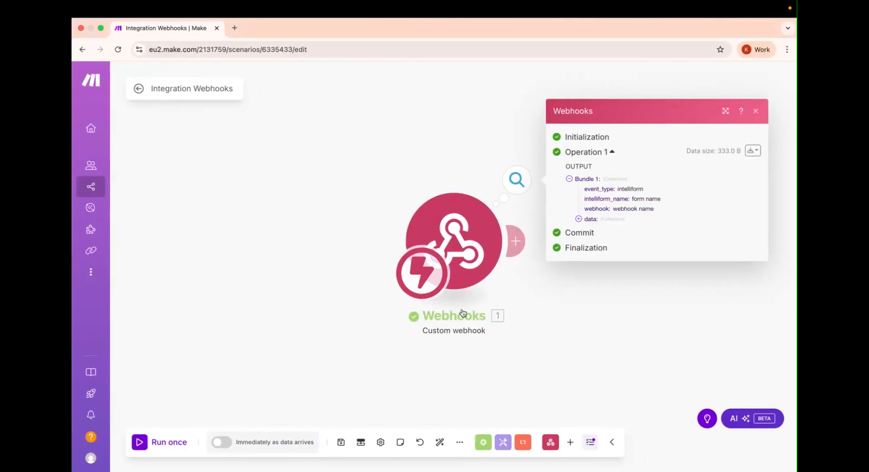
Step: Inspect Bundle 1's received data fields, such as business_name and ai_tone, then close the output
{"action": "left_click", "coordinate": [588, 181]}
{"action": "left_click", "coordinate": [587, 198]}
{"action": "left_click", "coordinate": [590, 219]}
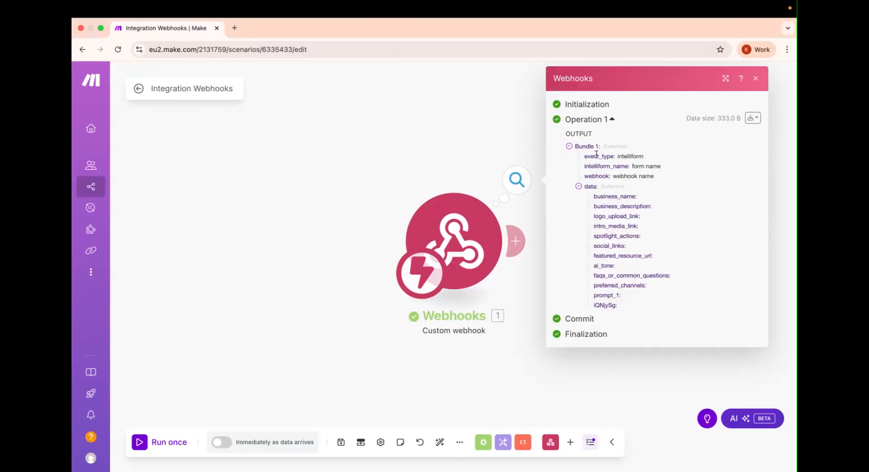
{"action": "left_click_drag", "start_coordinate": [594, 198], "coordinate": [632, 310]}
{"action": "left_click", "coordinate": [616, 282]}
{"action": "left_click", "coordinate": [564, 406]}
{"action": "left_click_drag", "start_coordinate": [507, 314], "coordinate": [404, 273]}
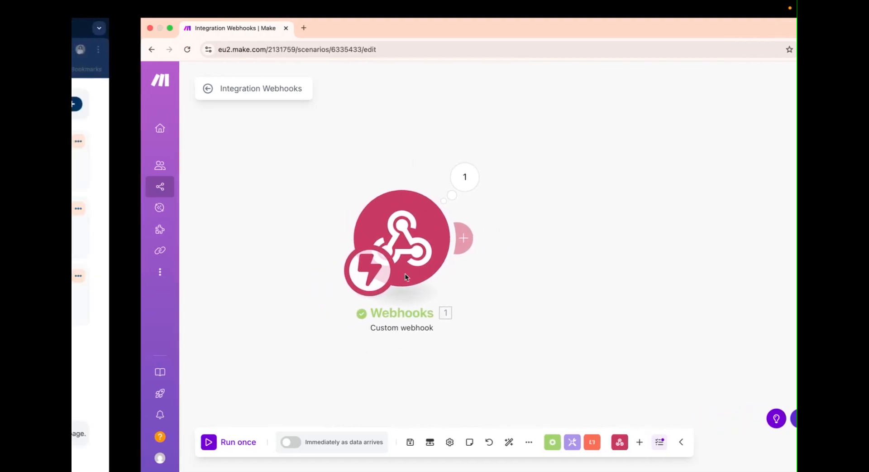
Step: Add a Google Sheets Add a Row module after the webhook
{"action": "left_click", "coordinate": [394, 237]}
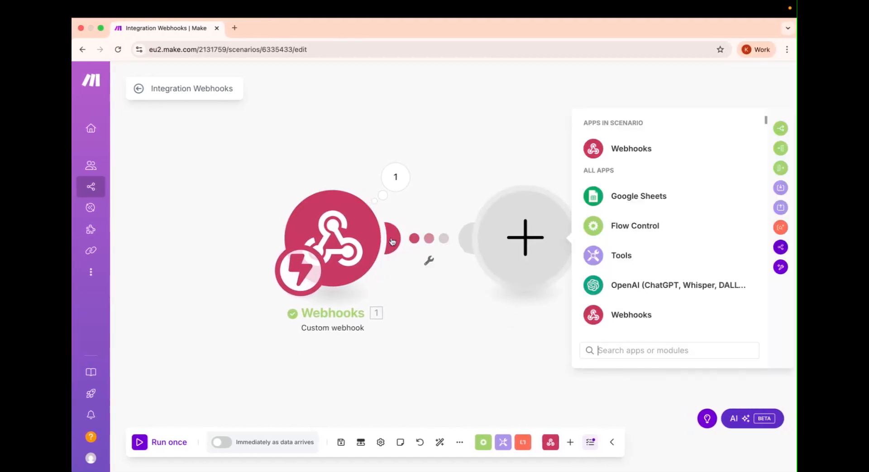
{"action": "left_click_drag", "start_coordinate": [430, 347], "coordinate": [384, 357]}
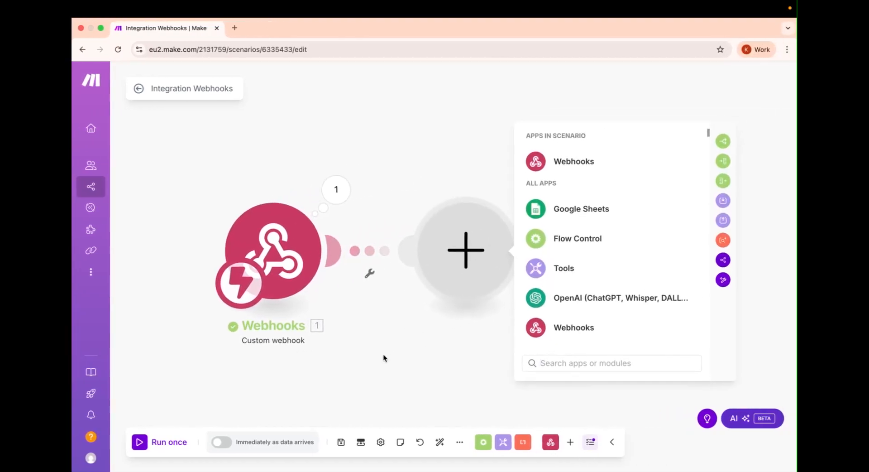
{"action": "left_click", "coordinate": [586, 217]}
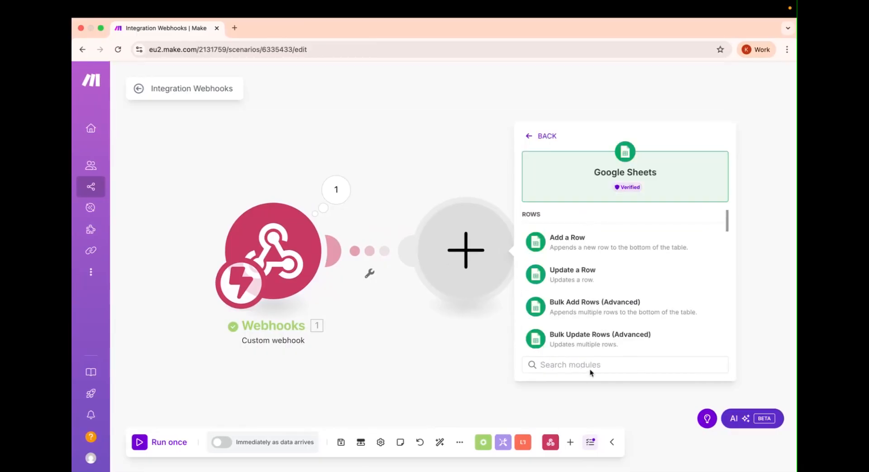
{"action": "scroll", "coordinate": [584, 339], "scroll_direction": "down", "scroll_amount": 3}
{"action": "scroll", "coordinate": [586, 340], "scroll_direction": "down", "scroll_amount": 2}
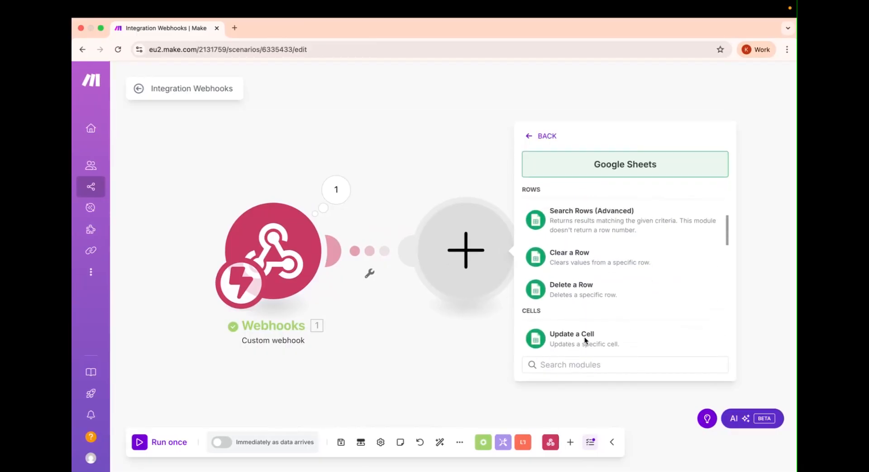
{"action": "scroll", "coordinate": [586, 340], "scroll_direction": "up", "scroll_amount": 5}
{"action": "scroll", "coordinate": [585, 340], "scroll_direction": "up", "scroll_amount": 3}
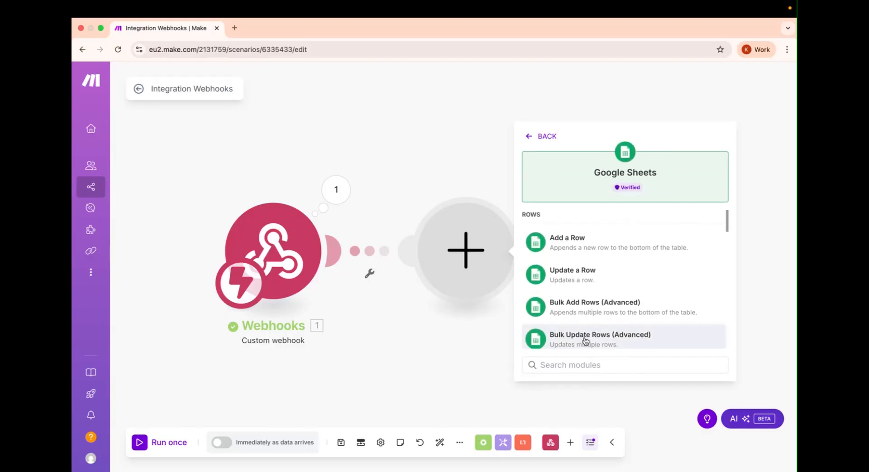
{"action": "left_click", "coordinate": [592, 239]}
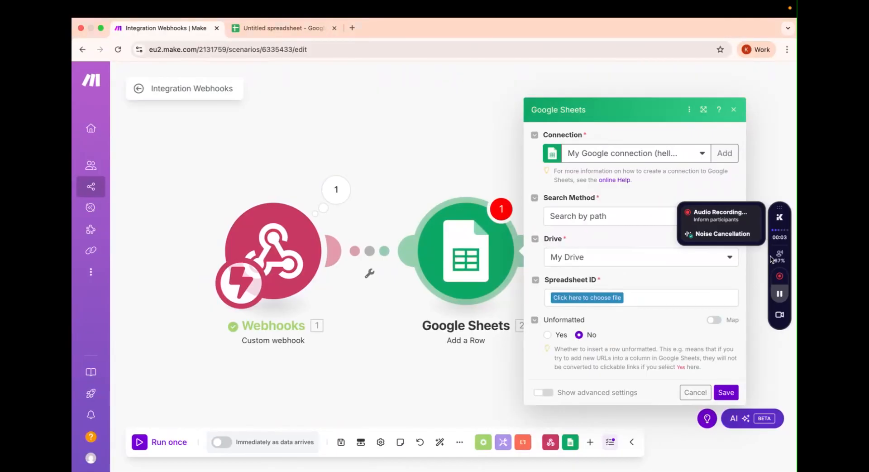
Step: Set the Search Method to Search by path and Drive to My Drive
{"action": "left_click", "coordinate": [581, 217]}
{"action": "left_click", "coordinate": [585, 235]}
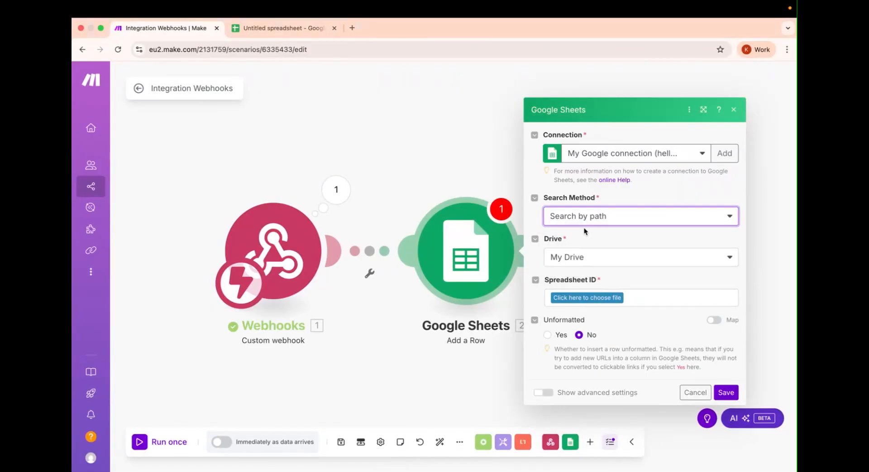
{"action": "left_click", "coordinate": [575, 258]}
{"action": "left_click", "coordinate": [571, 273]}
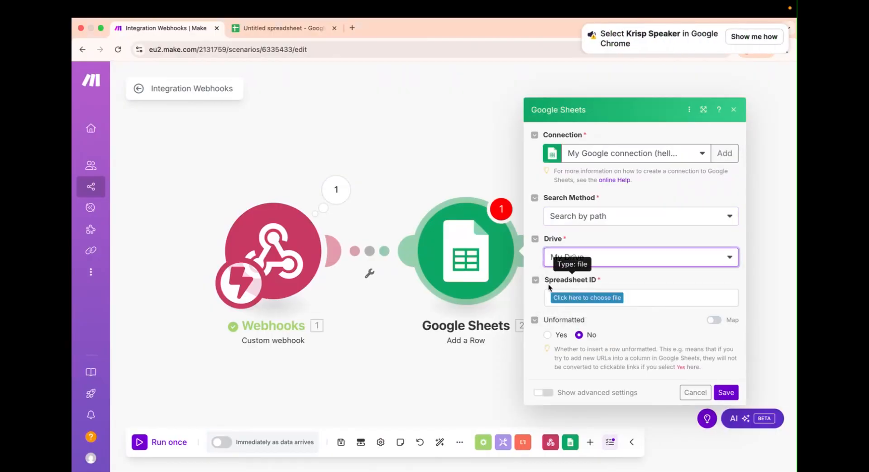
{"action": "left_click", "coordinate": [573, 283]}
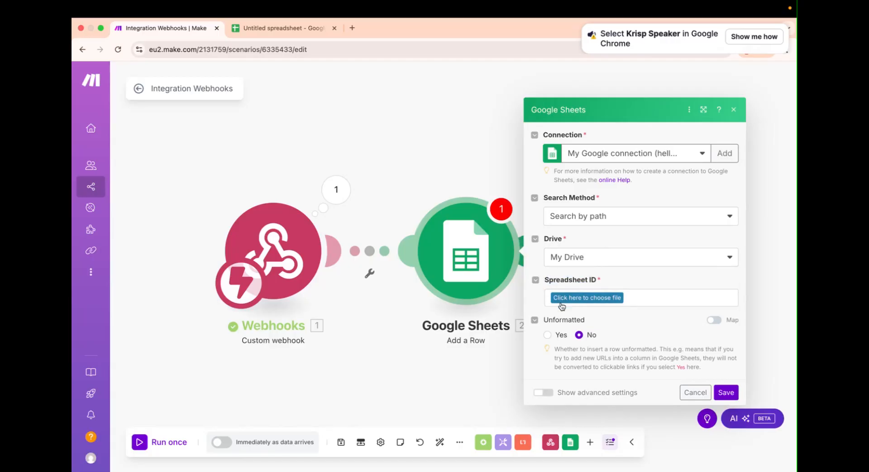
{"action": "left_click", "coordinate": [273, 29]}
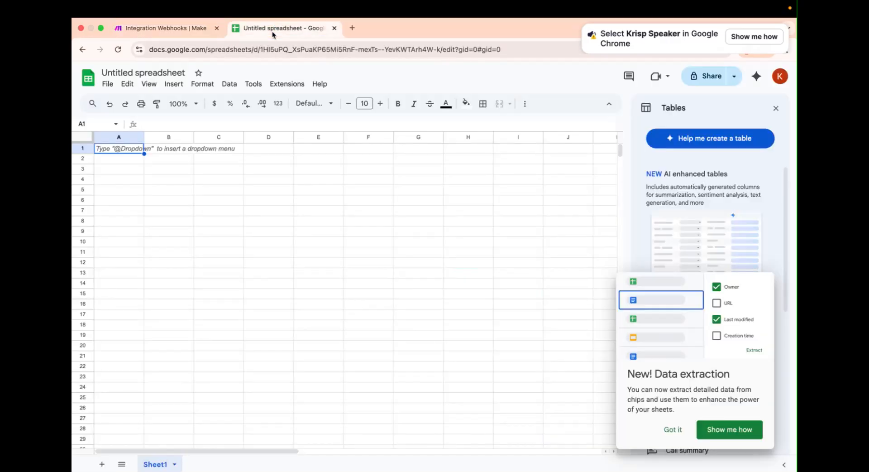
Step: Rename the Untitled spreadsheet to 'Spotlight Setup Intelliform' and close the Tables panel
{"action": "left_click", "coordinate": [166, 73]}
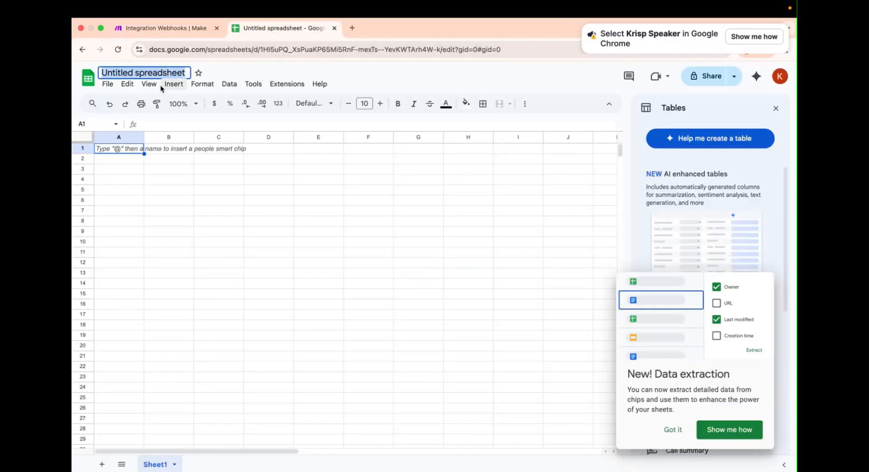
{"action": "type", "text": "Spotlight"}
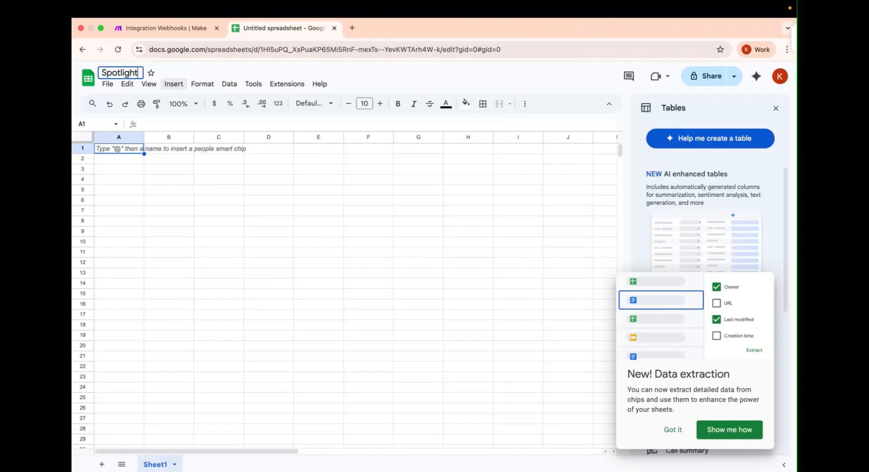
{"action": "type", "text": " Setup"}
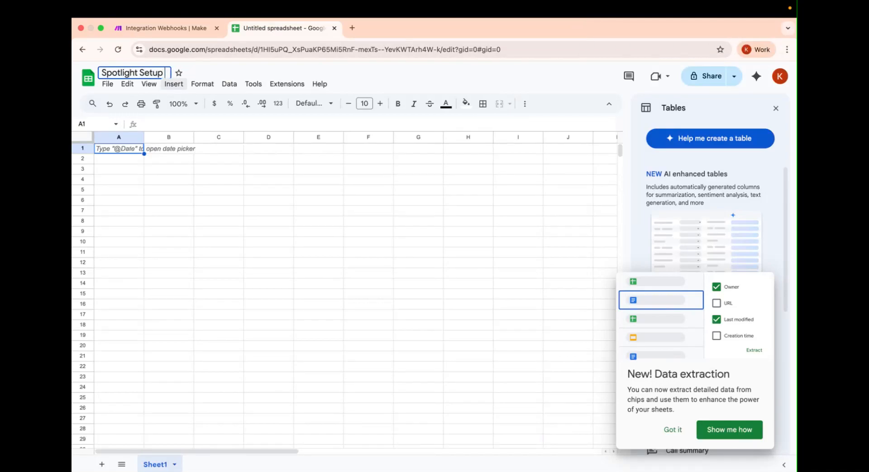
{"action": "type", "text": " Intellifo"}
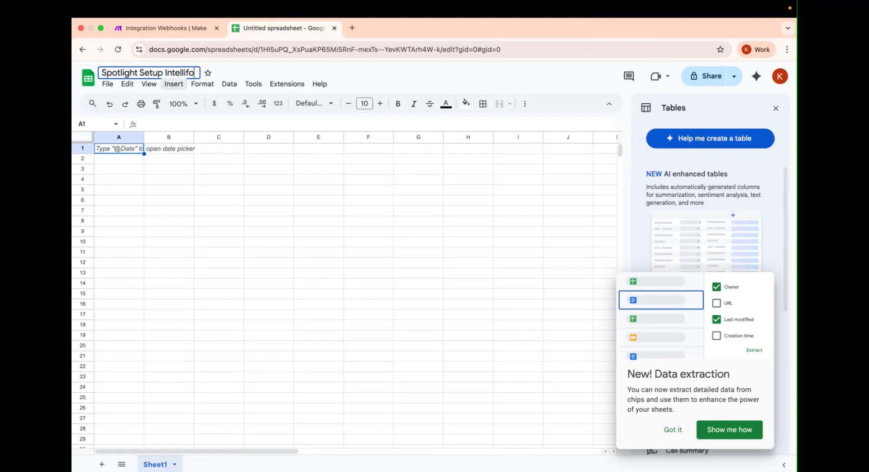
{"action": "type", "text": "rm"}
{"action": "key", "text": "Return"}
{"action": "left_click", "coordinate": [776, 108]}
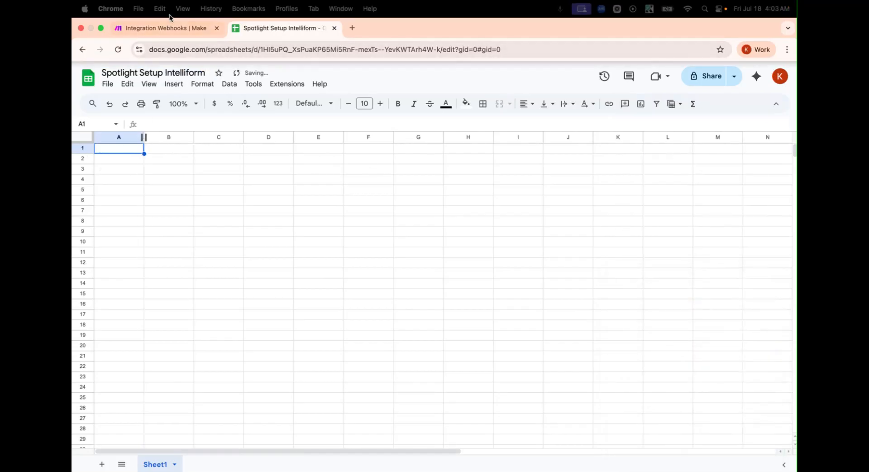
Step: Copy business_name from the webhook output and enter 'Business Name' in cell A1
{"action": "left_click", "coordinate": [169, 29]}
{"action": "left_click", "coordinate": [333, 211]}
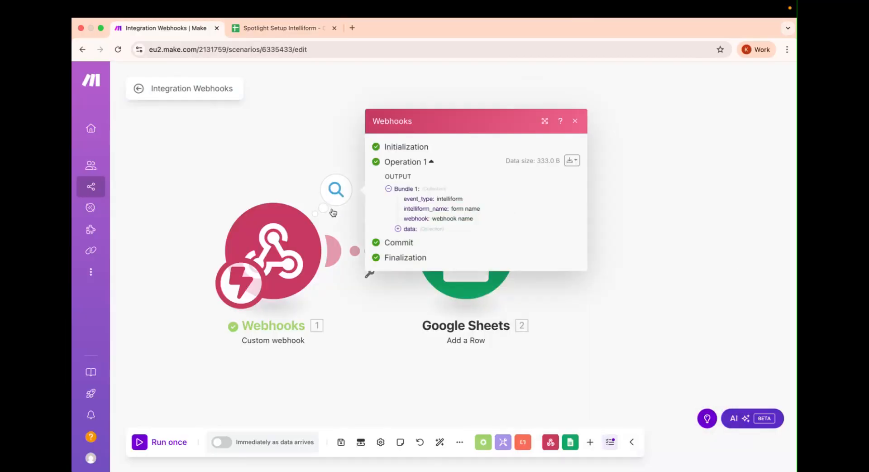
{"action": "left_click", "coordinate": [410, 230]}
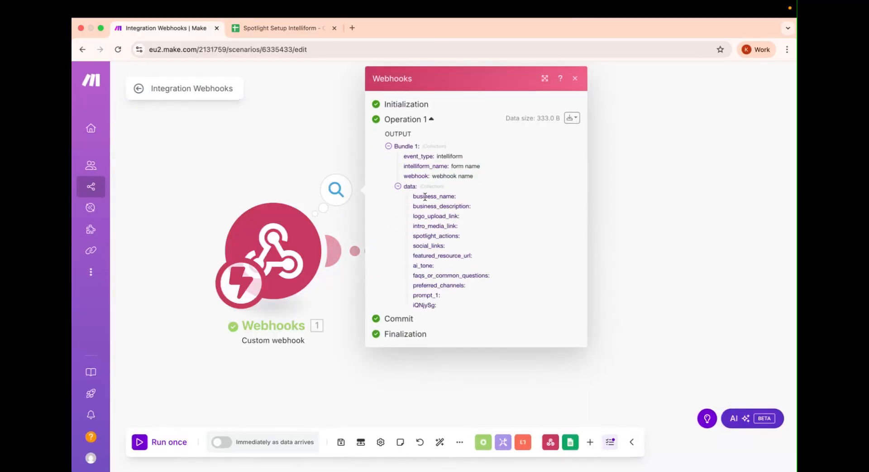
{"action": "left_click_drag", "start_coordinate": [413, 196], "coordinate": [444, 196]}
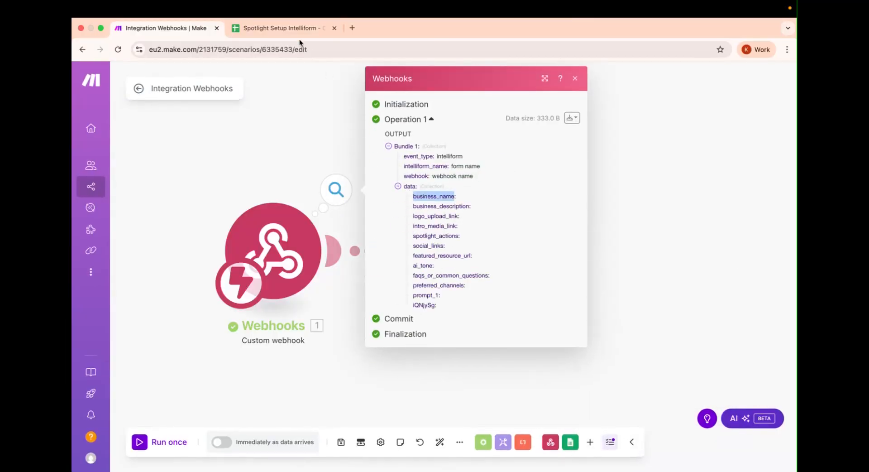
{"action": "left_click", "coordinate": [290, 28]}
{"action": "left_click", "coordinate": [128, 152]}
{"action": "type", "text": "Bus"}
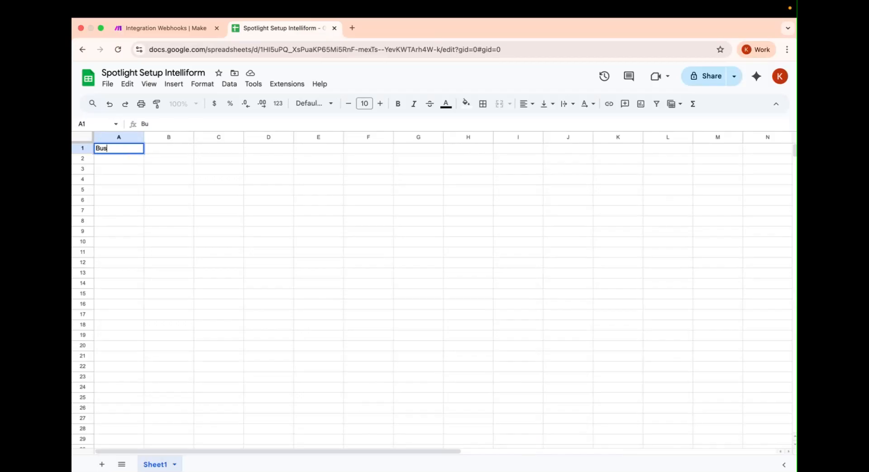
{"action": "type", "text": "iness Name"}
{"action": "left_click", "coordinate": [159, 148]}
Step: Turn the pasted business_description into a 'Business Description' header in B1 and autofit column B
{"action": "left_click", "coordinate": [182, 33]}
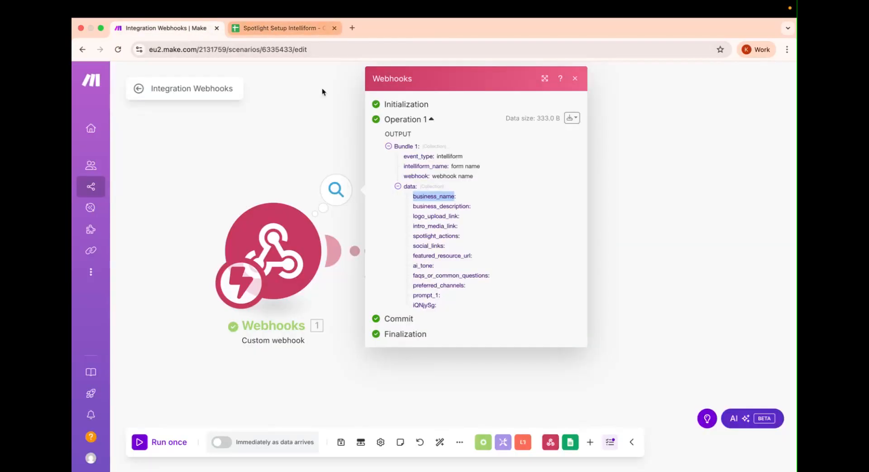
{"action": "left_click_drag", "start_coordinate": [413, 203], "coordinate": [458, 204]}
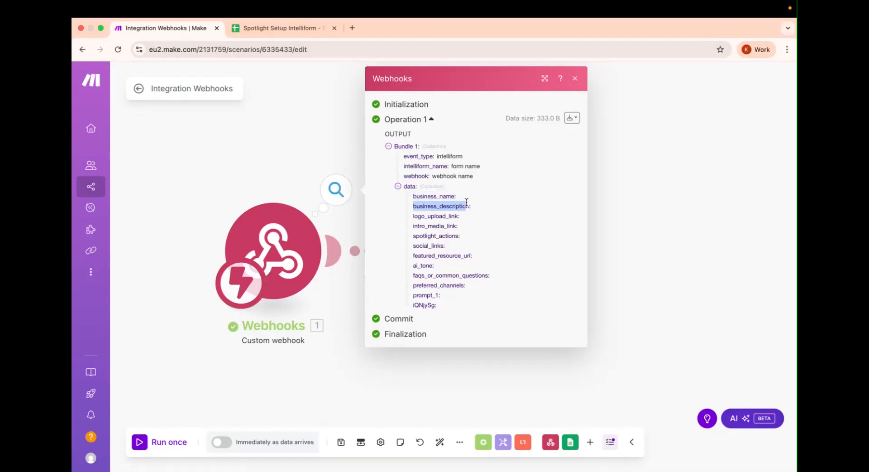
{"action": "left_click", "coordinate": [272, 27]}
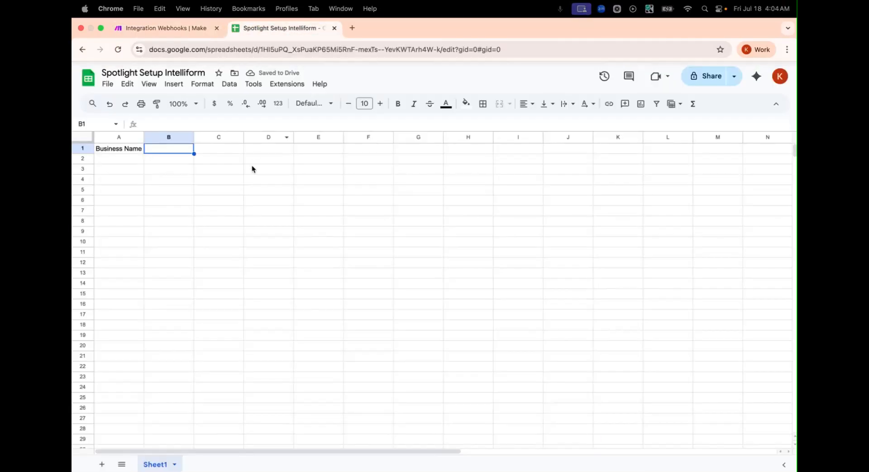
{"action": "double_click", "coordinate": [177, 148]}
{"action": "type", "text": "business_description"}
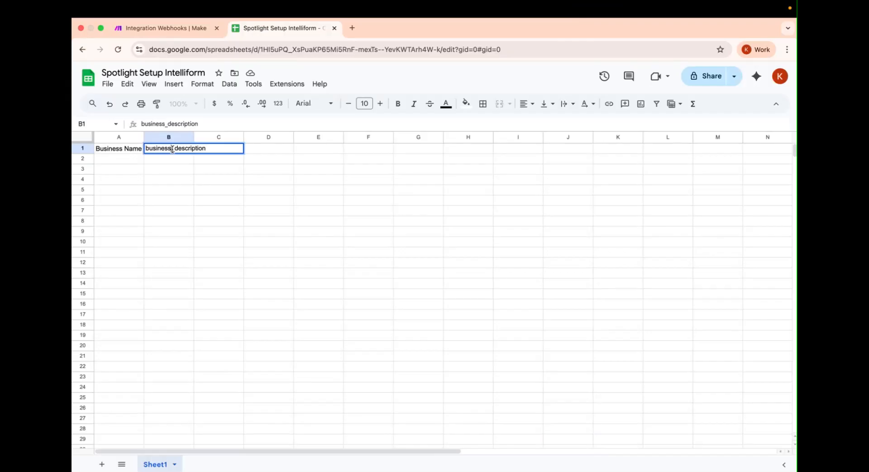
{"action": "left_click", "coordinate": [174, 149]}
{"action": "key", "text": "BackSpace"}
{"action": "key", "text": "Right"}
{"action": "key", "text": "BackSpace"}
{"action": "type", "text": "D"}
{"action": "left_click", "coordinate": [146, 148]}
{"action": "key", "text": "Delete"}
{"action": "type", "text": "B"}
{"action": "key", "text": "Return"}
{"action": "left_click", "coordinate": [192, 134]}
{"action": "double_click", "coordinate": [195, 136]}
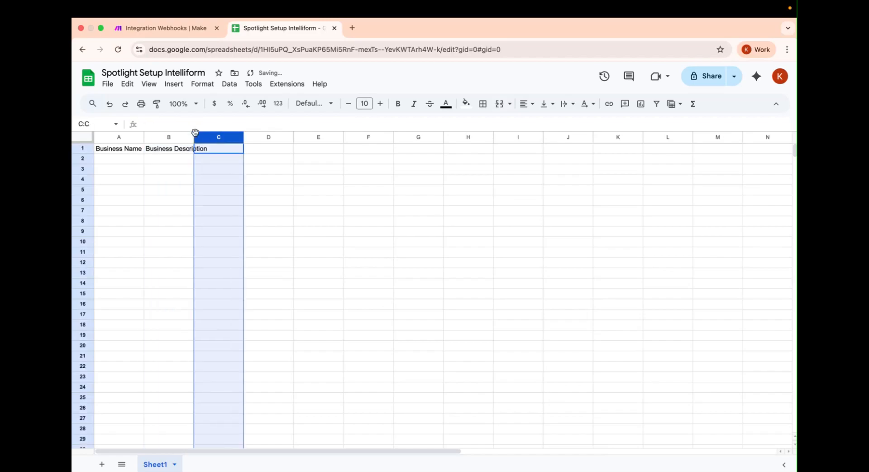
Step: Check the row 1 header cells from B1 through F1
{"action": "left_click", "coordinate": [165, 28]}
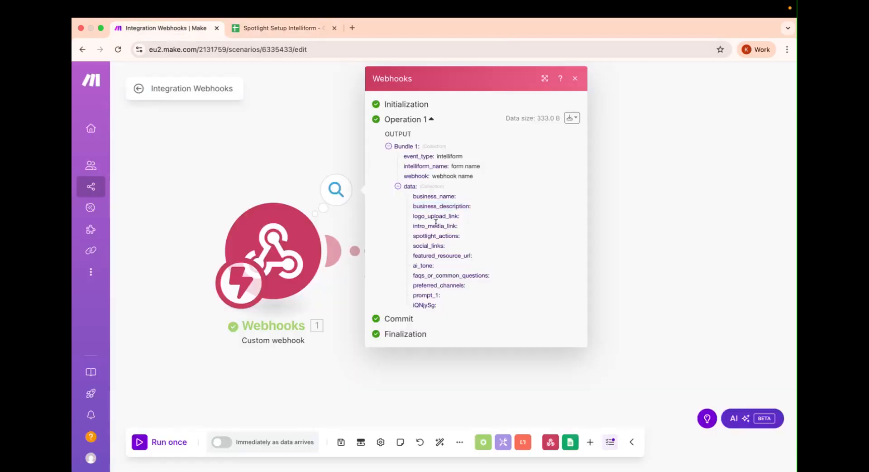
{"action": "left_click", "coordinate": [309, 32]}
{"action": "left_click", "coordinate": [262, 158]}
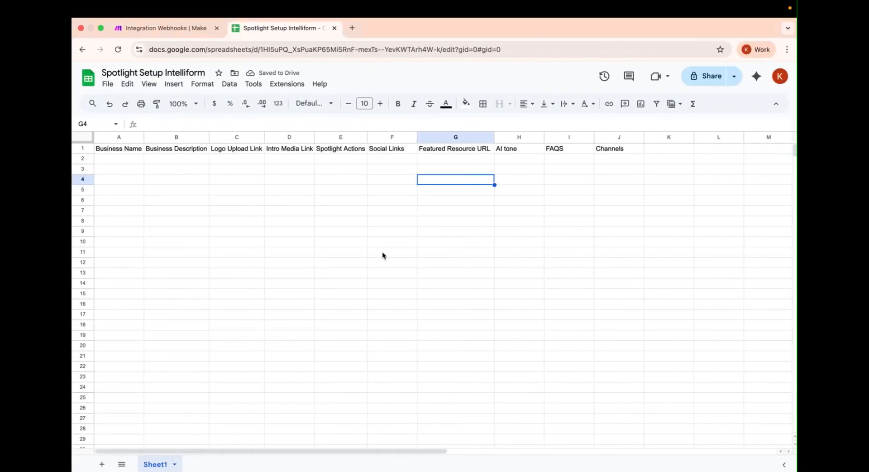
{"action": "left_click_drag", "start_coordinate": [165, 151], "coordinate": [387, 158]}
{"action": "left_click", "coordinate": [387, 156]}
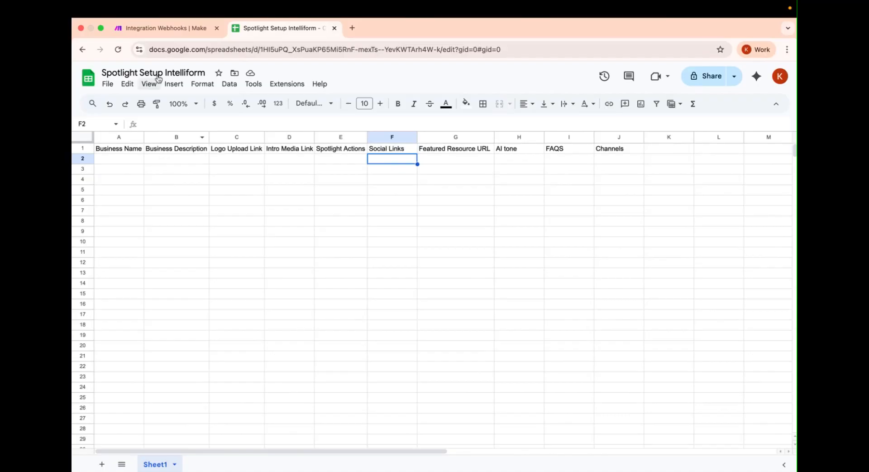
{"action": "left_click", "coordinate": [178, 27]}
Step: Point the Add a Row module at the Spotlight Setup Intelliform spreadsheet, Sheet1
{"action": "left_click", "coordinate": [352, 341]}
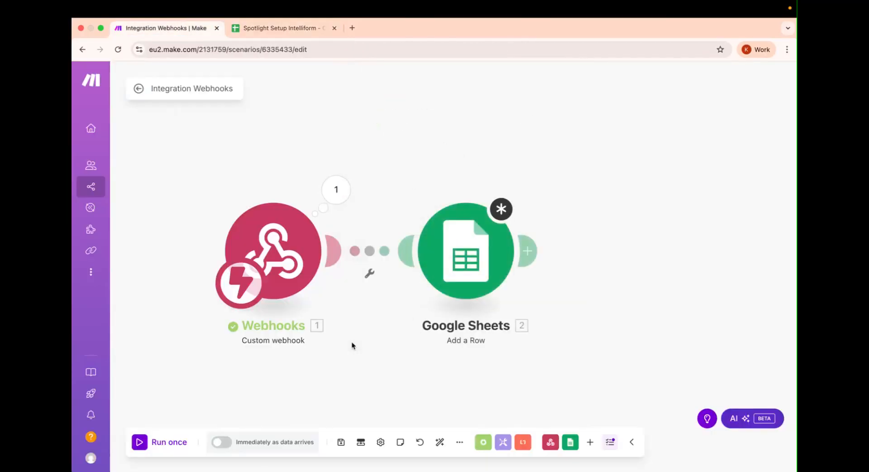
{"action": "left_click", "coordinate": [458, 269]}
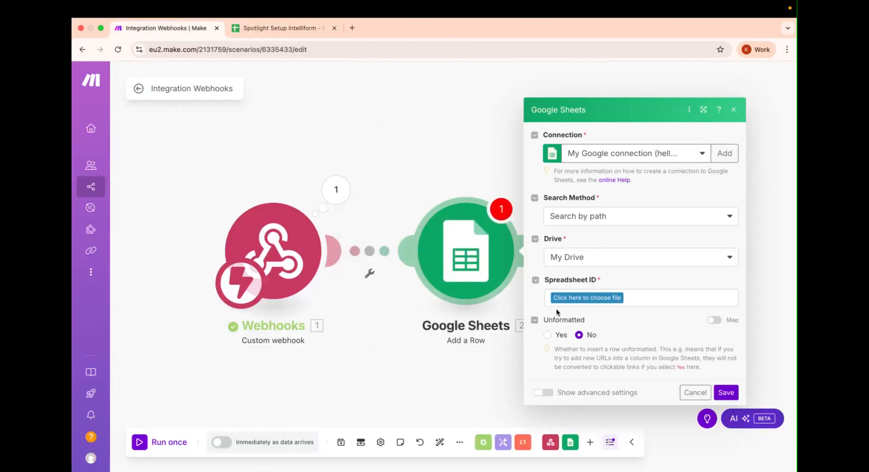
{"action": "left_click", "coordinate": [586, 298]}
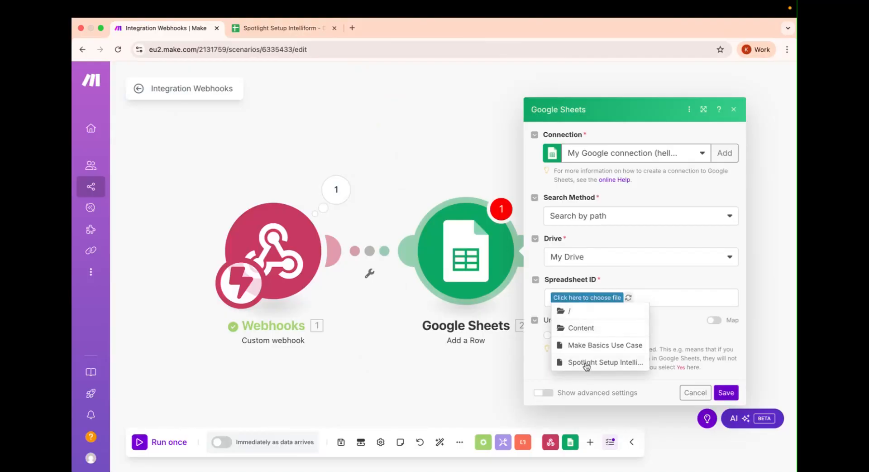
{"action": "left_click", "coordinate": [587, 364]}
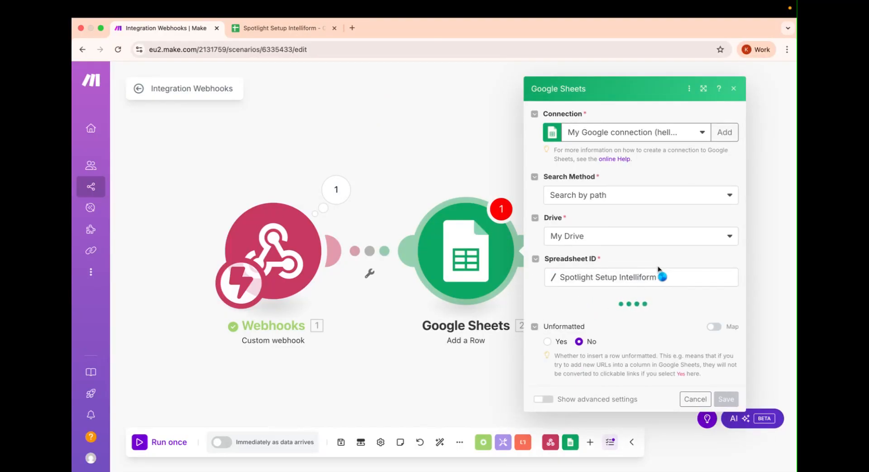
{"action": "left_click", "coordinate": [624, 322]}
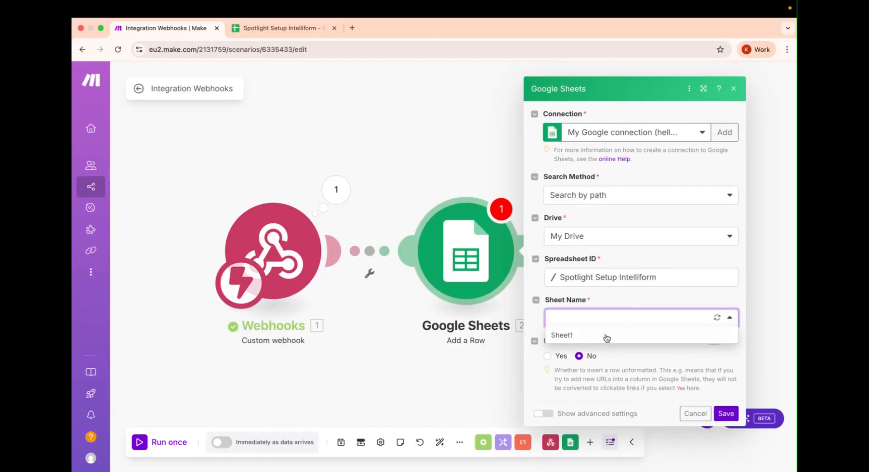
{"action": "left_click", "coordinate": [606, 337]}
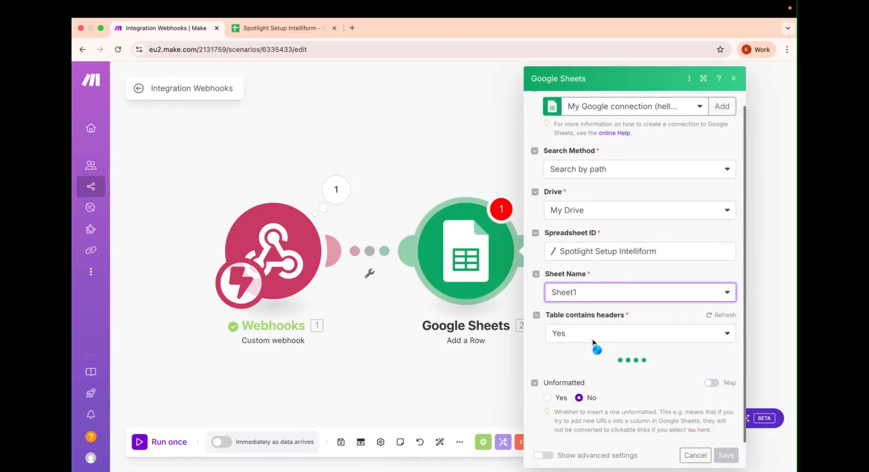
{"action": "scroll", "coordinate": [593, 343], "scroll_direction": "down", "scroll_amount": 5}
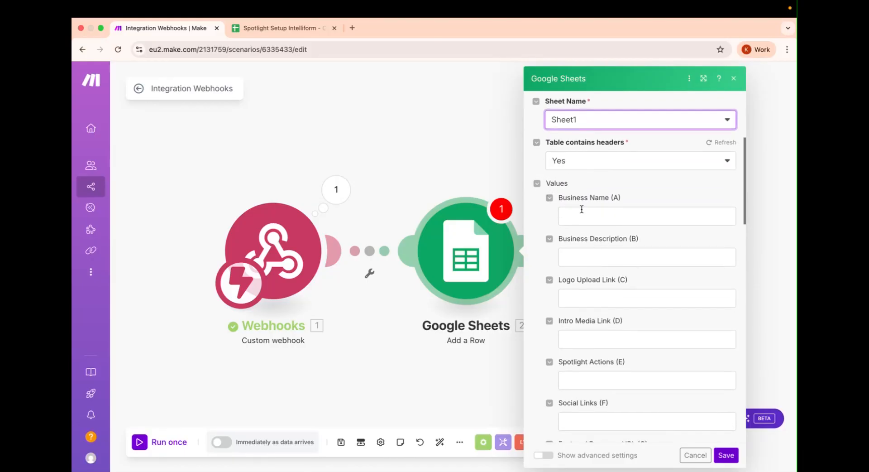
Step: Map business_name, business_description, logo_upload_link, intro_media_link and spotlight_actions to their matching columns
{"action": "left_click", "coordinate": [582, 210]}
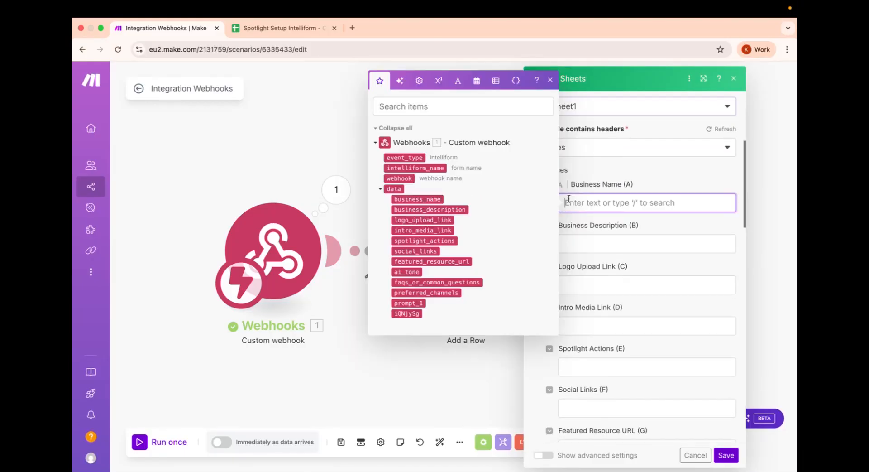
{"action": "left_click", "coordinate": [417, 199]}
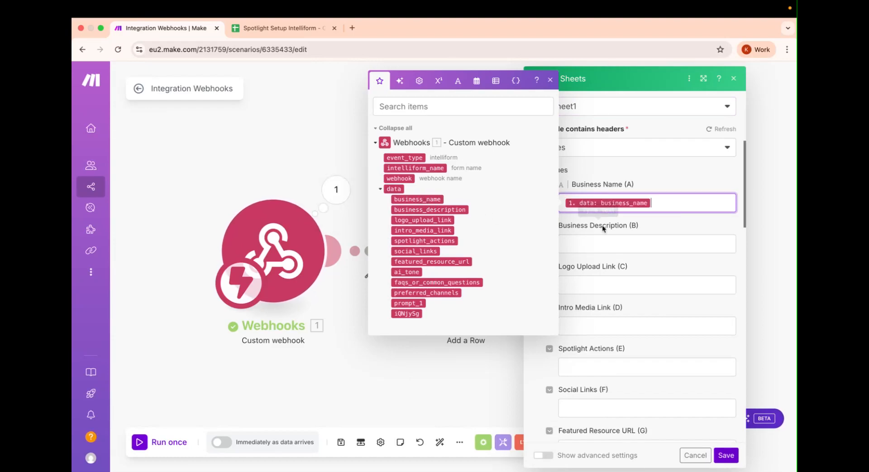
{"action": "left_click", "coordinate": [609, 240]}
{"action": "left_click", "coordinate": [433, 251]}
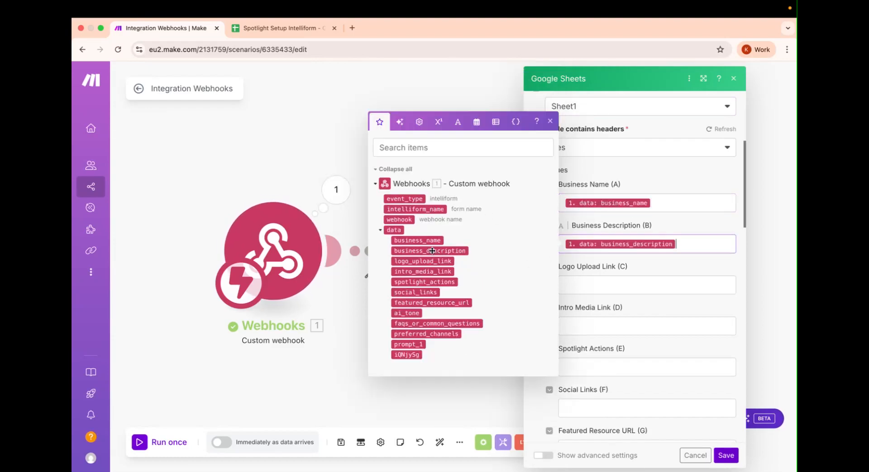
{"action": "left_click", "coordinate": [586, 285]}
{"action": "left_click", "coordinate": [425, 302]}
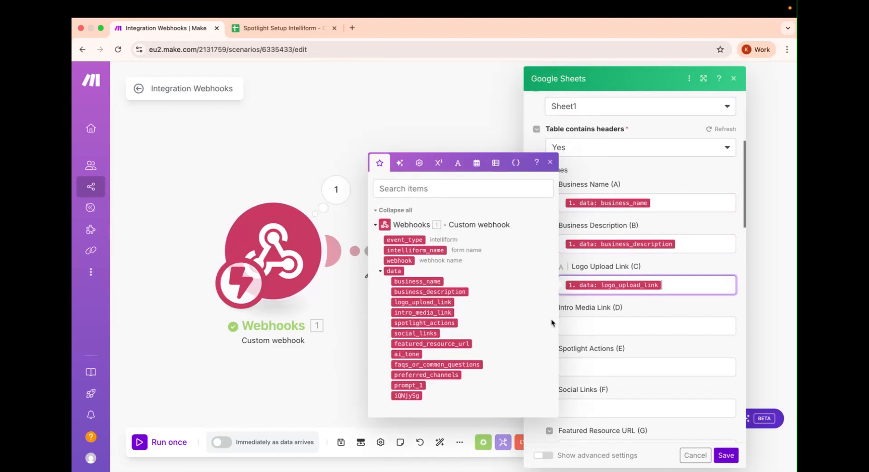
{"action": "left_click", "coordinate": [599, 321]}
{"action": "left_click", "coordinate": [423, 232]}
{"action": "left_click", "coordinate": [585, 245]}
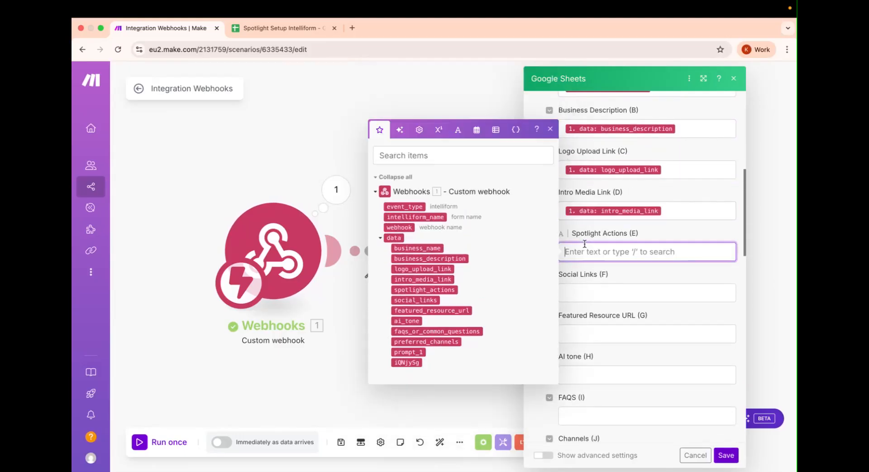
{"action": "left_click", "coordinate": [424, 290]}
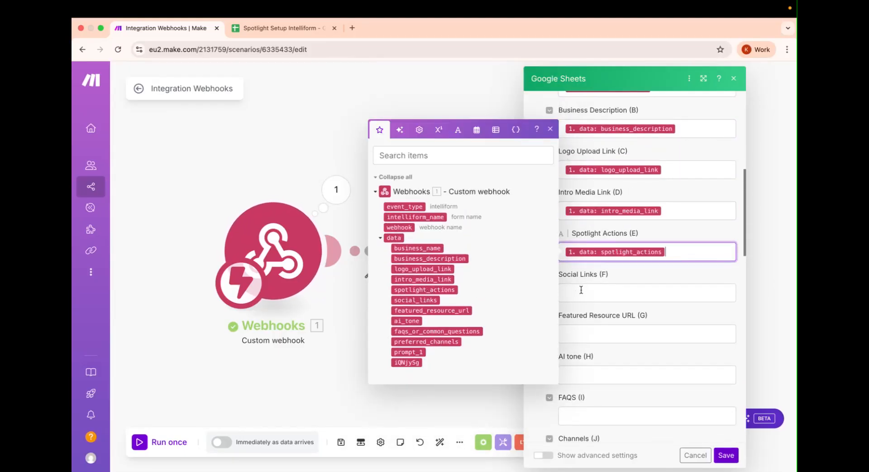
Step: Map social_links, featured_resource_url, ai_tone, faqs_or_common_questions and preferred_channels to the remaining columns
{"action": "left_click", "coordinate": [577, 293]}
{"action": "left_click", "coordinate": [415, 341]}
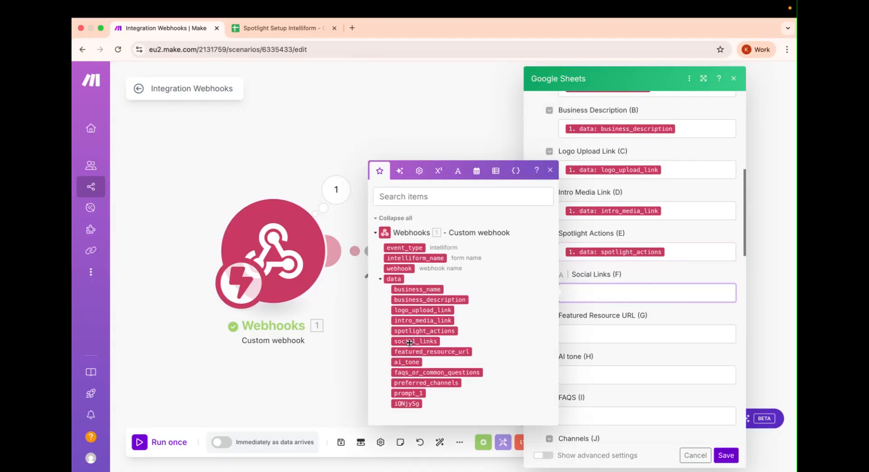
{"action": "left_click", "coordinate": [577, 331]}
{"action": "left_click", "coordinate": [458, 392]}
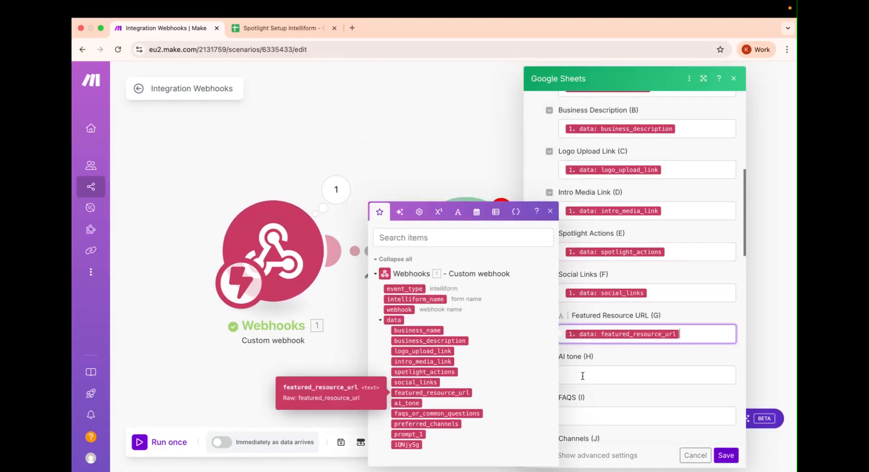
{"action": "left_click", "coordinate": [574, 379]}
{"action": "left_click", "coordinate": [407, 404]}
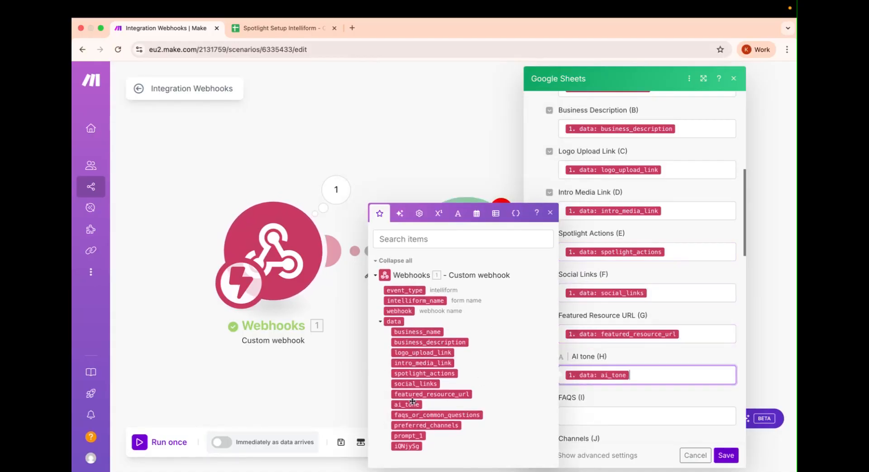
{"action": "left_click", "coordinate": [604, 416]}
{"action": "left_click", "coordinate": [466, 414]}
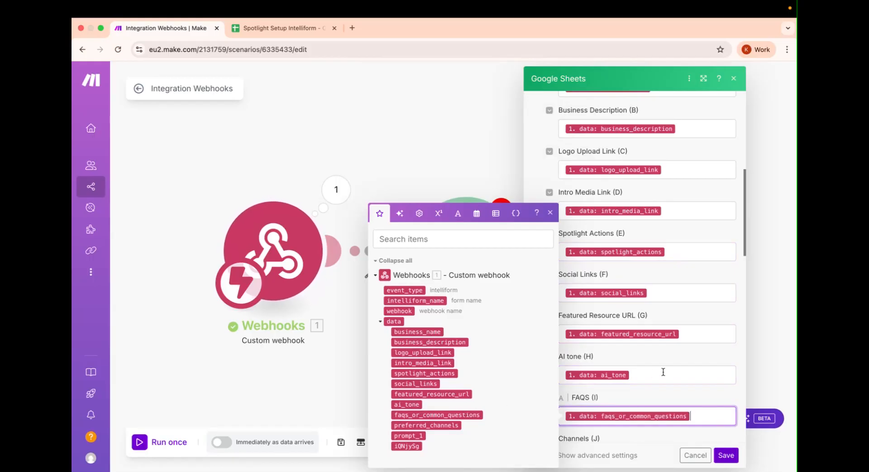
{"action": "scroll", "coordinate": [664, 371], "scroll_direction": "down", "scroll_amount": 3}
{"action": "left_click", "coordinate": [627, 327]}
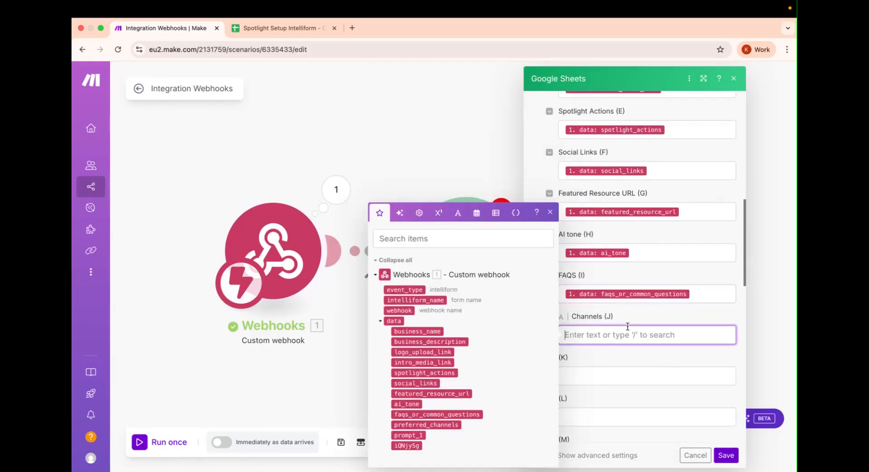
{"action": "left_click", "coordinate": [448, 424]}
{"action": "scroll", "coordinate": [633, 396], "scroll_direction": "down", "scroll_amount": 5}
{"action": "scroll", "coordinate": [633, 396], "scroll_direction": "down", "scroll_amount": 10}
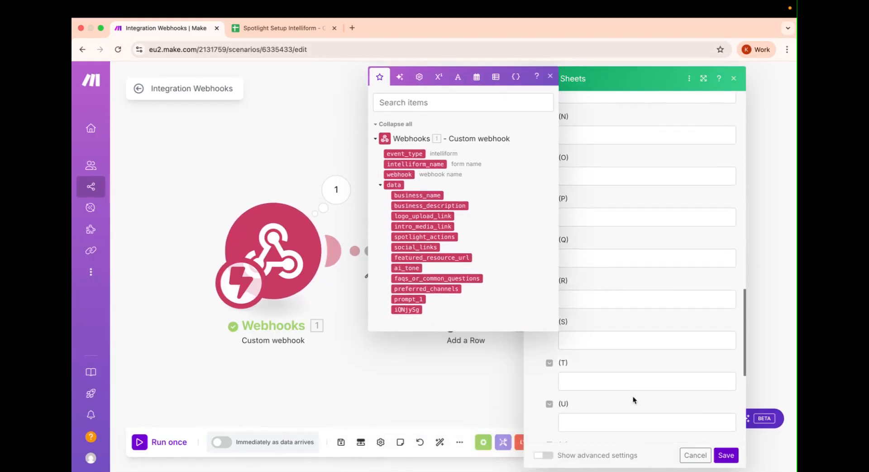
Step: Save the Add a Row module, run once, and send sample data from Askspot's Spotlight Setup Form webhook
{"action": "left_click", "coordinate": [727, 454]}
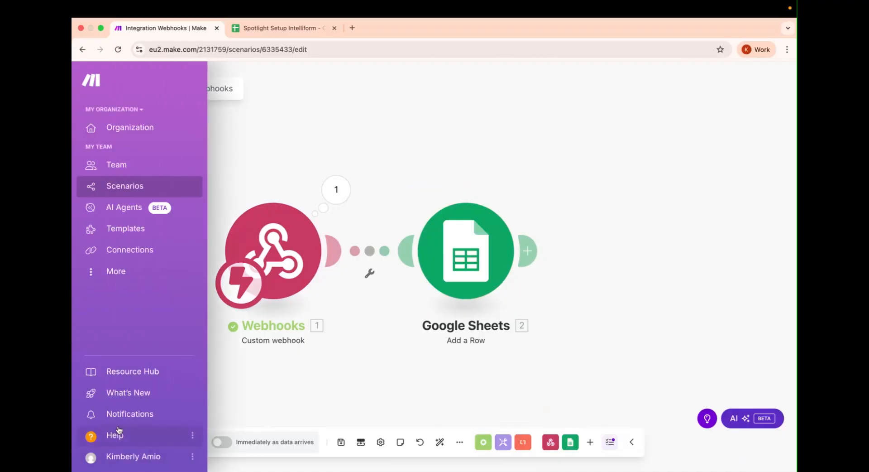
{"action": "left_click", "coordinate": [145, 442]}
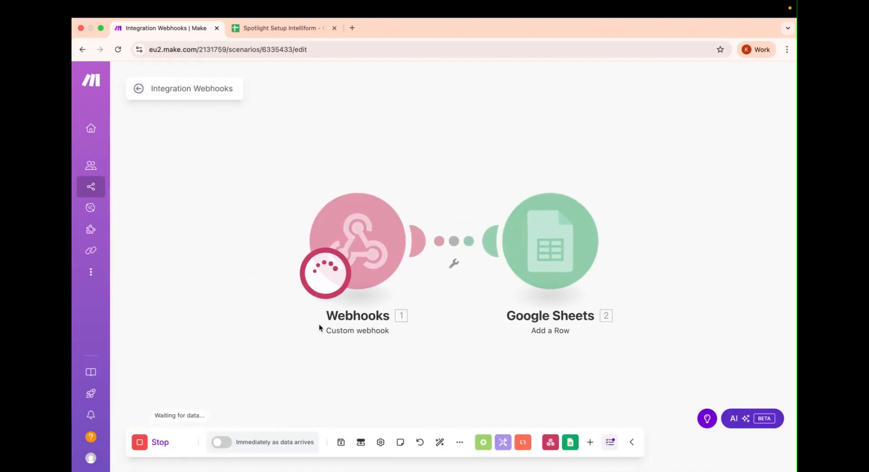
{"action": "key", "text": "ctrl+Left"}
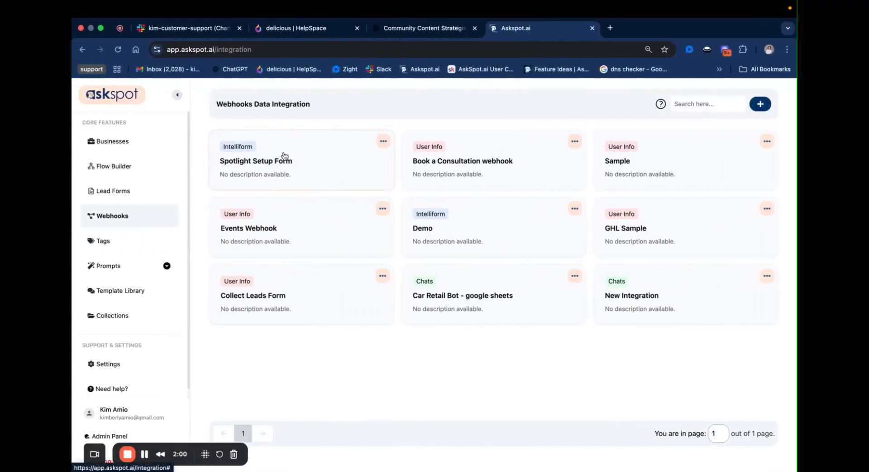
{"action": "left_click", "coordinate": [282, 155]}
{"action": "left_click", "coordinate": [331, 413]}
{"action": "key", "text": "ctrl+Right"}
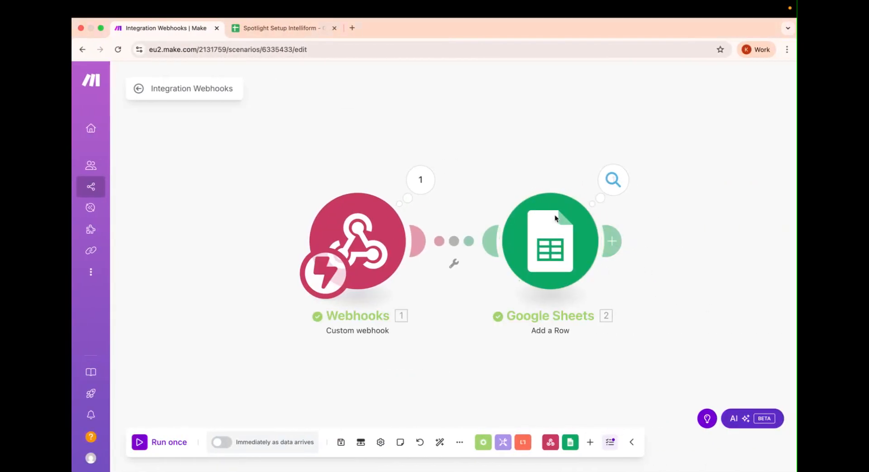
{"action": "left_click", "coordinate": [552, 226]}
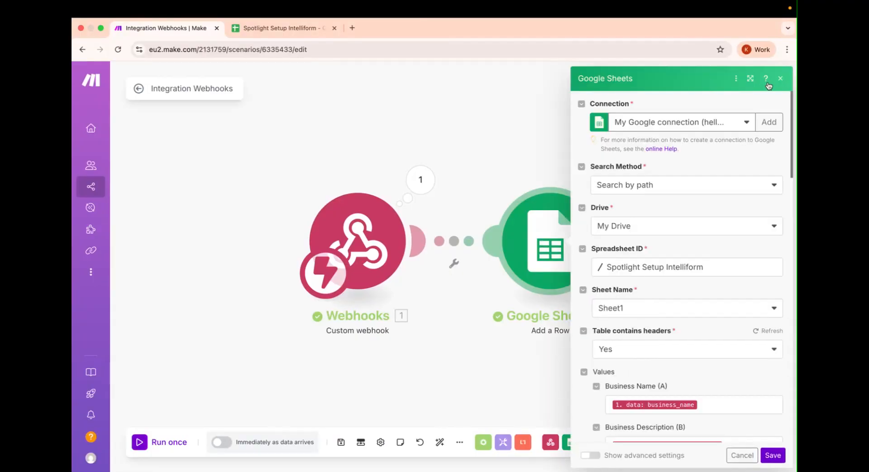
{"action": "left_click", "coordinate": [781, 79]}
{"action": "left_click", "coordinate": [626, 181]}
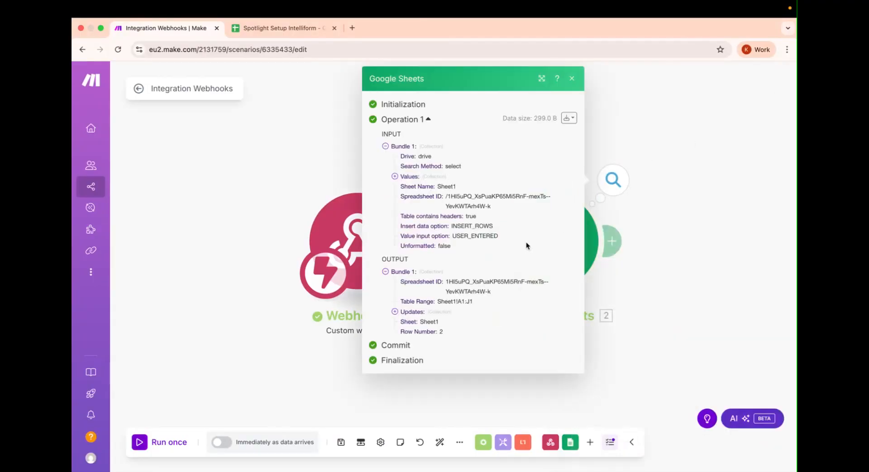
{"action": "left_click", "coordinate": [317, 149]}
{"action": "left_click", "coordinate": [273, 29]}
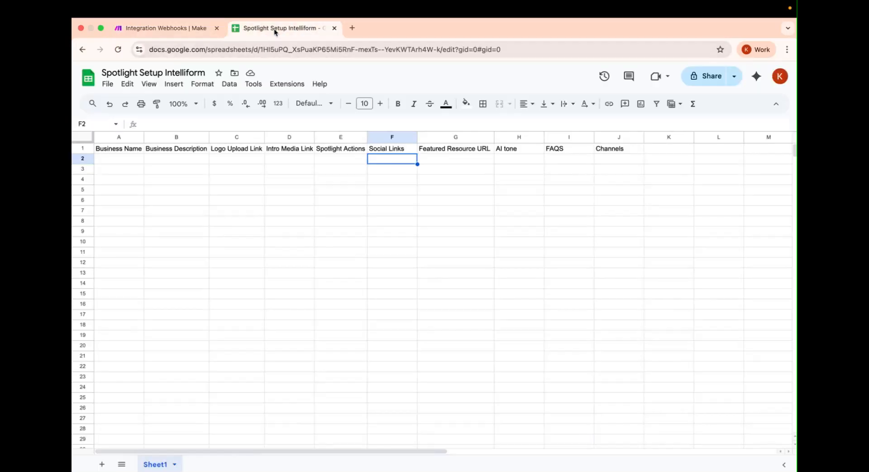
{"action": "left_click", "coordinate": [181, 28]}
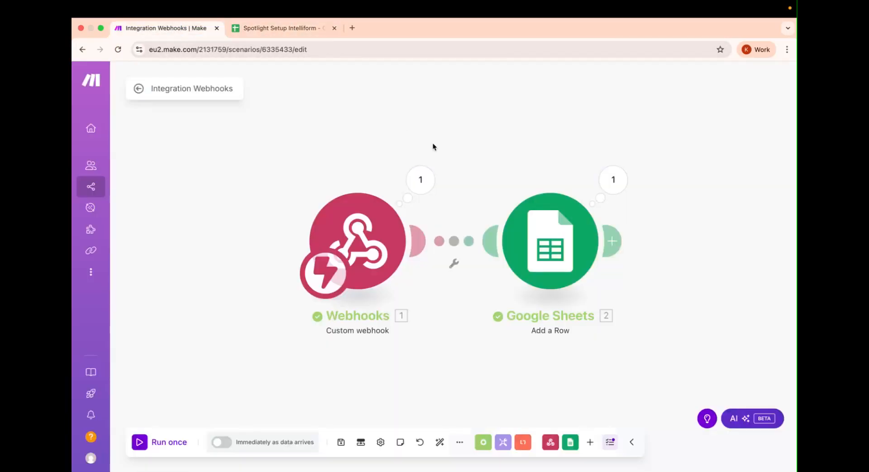
{"action": "scroll", "coordinate": [553, 305], "scroll_direction": "right", "scroll_amount": 5}
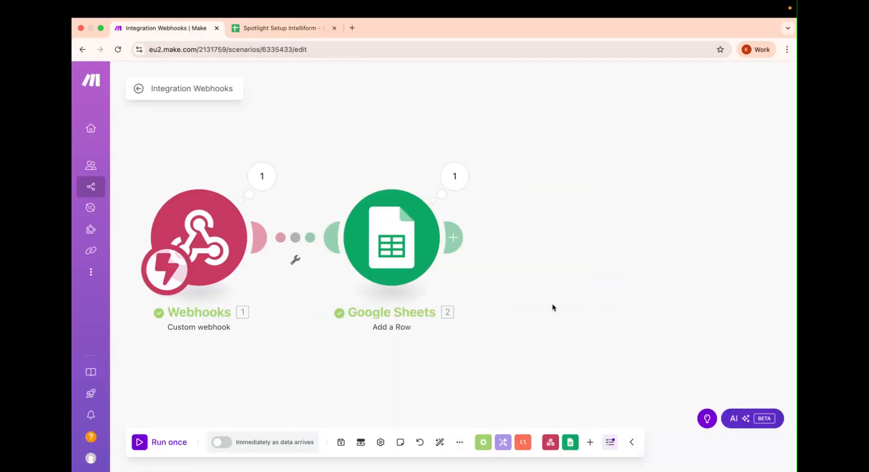
Step: Add a Gmail 'Send an Email' module after Google Sheets and add a first recipient field
{"action": "left_click", "coordinate": [456, 235]}
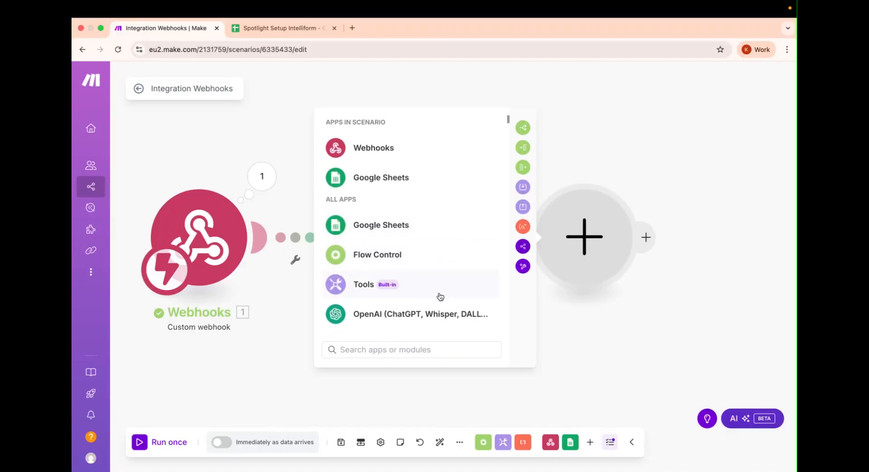
{"action": "type", "text": "gm"}
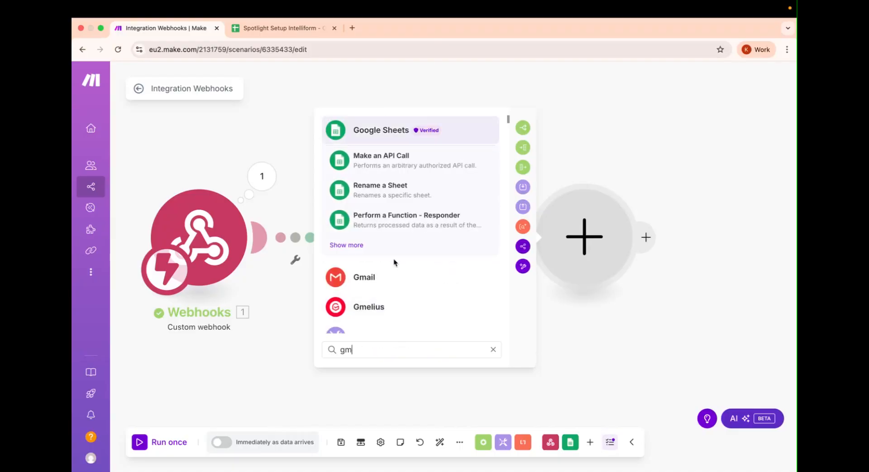
{"action": "left_click", "coordinate": [421, 283]}
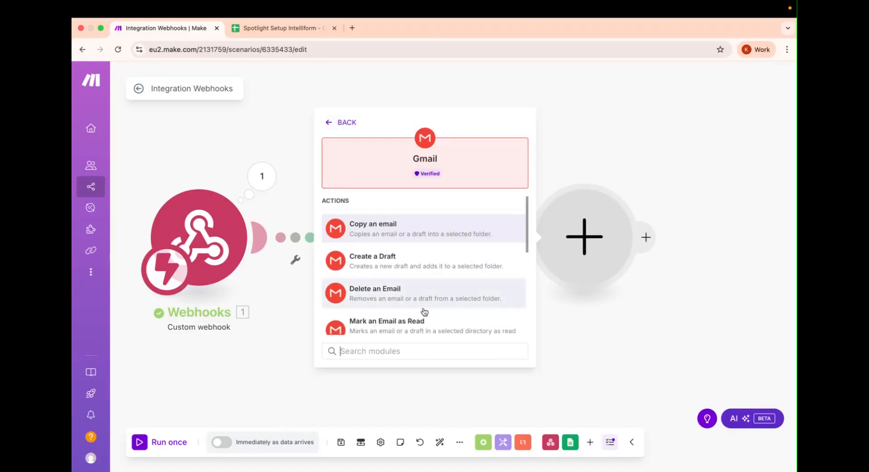
{"action": "scroll", "coordinate": [423, 308], "scroll_direction": "down", "scroll_amount": 5}
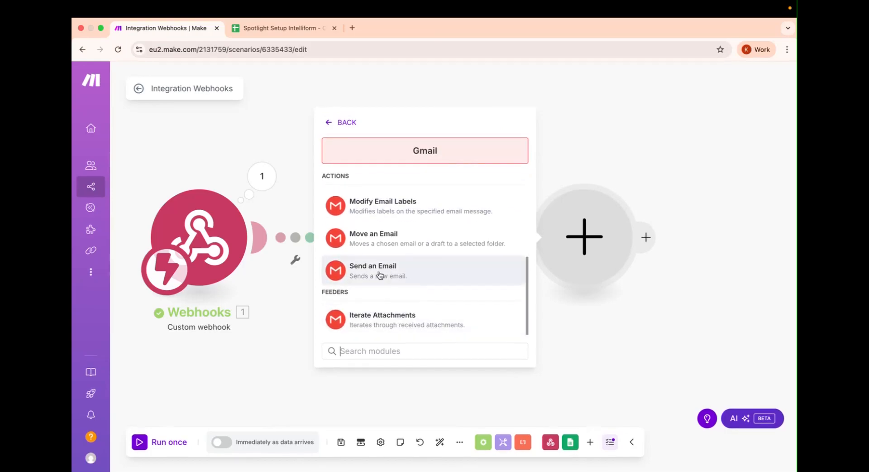
{"action": "left_click", "coordinate": [408, 277]}
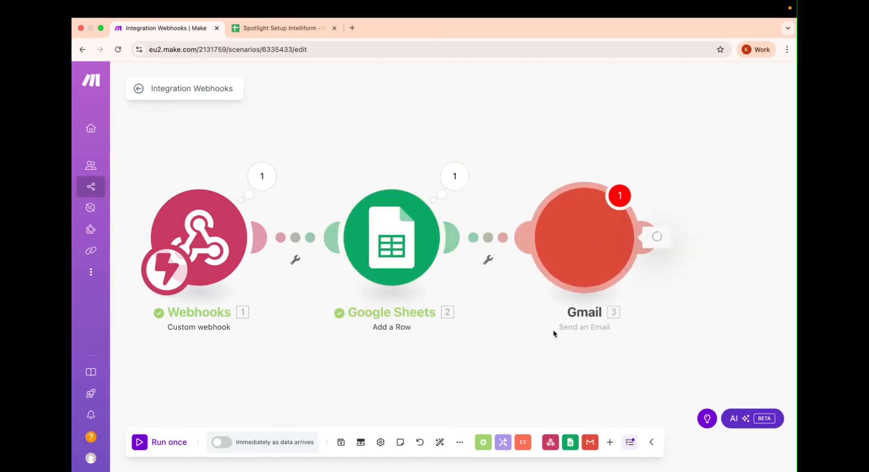
{"action": "left_click", "coordinate": [355, 205]}
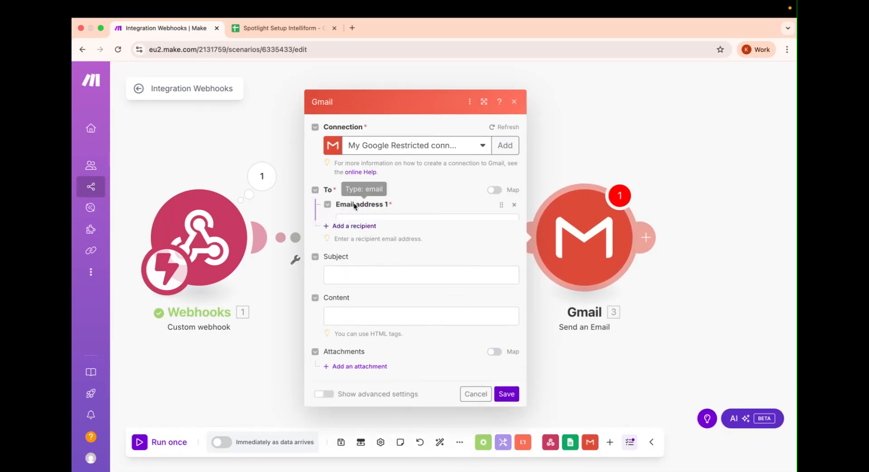
Step: Map the webhook email_address as recipient 1 and type a second fixed recipient address
{"action": "left_click", "coordinate": [434, 205]}
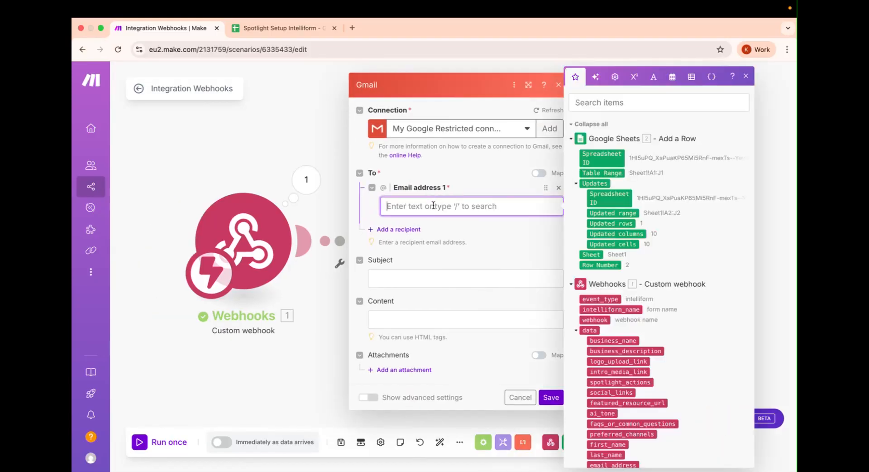
{"action": "scroll", "coordinate": [643, 413], "scroll_direction": "down", "scroll_amount": 2}
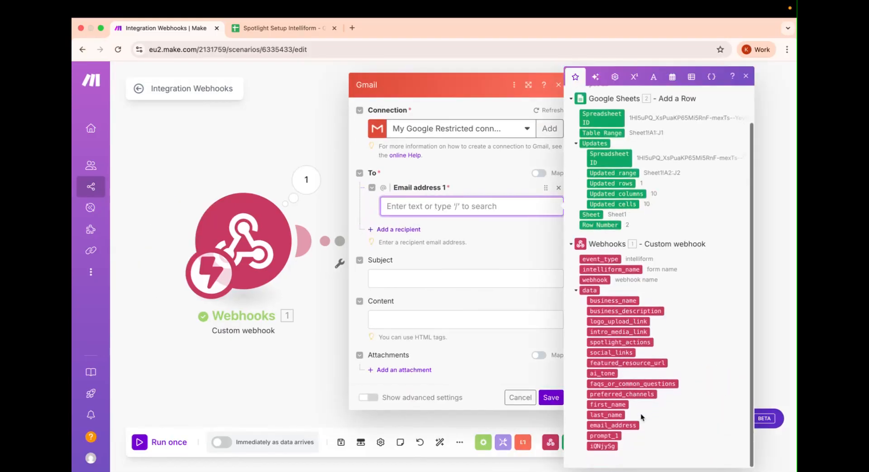
{"action": "left_click", "coordinate": [621, 425]}
{"action": "left_click", "coordinate": [464, 227]}
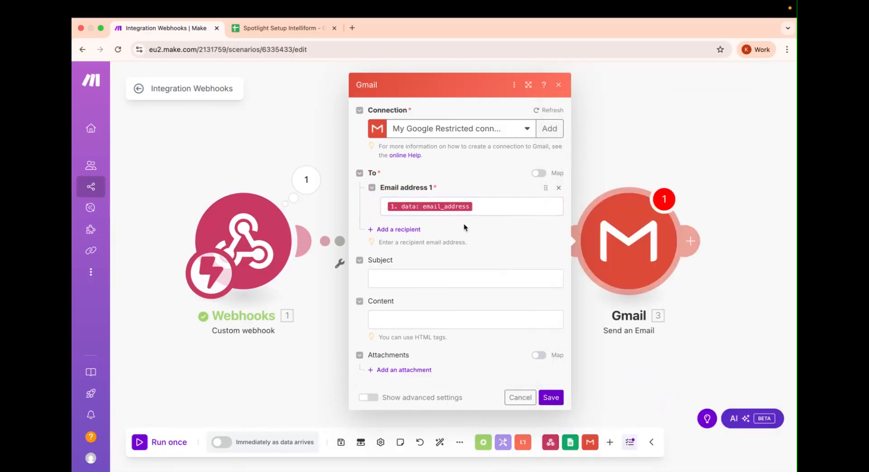
{"action": "left_click", "coordinate": [413, 230]}
{"action": "left_click", "coordinate": [425, 241]}
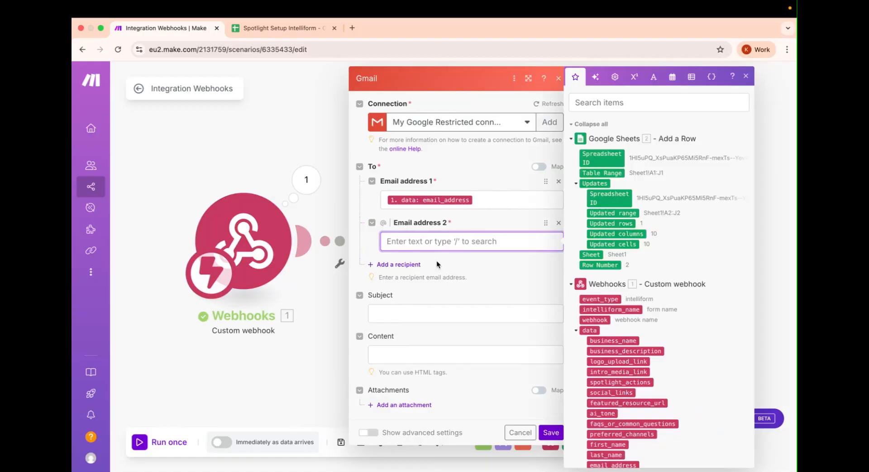
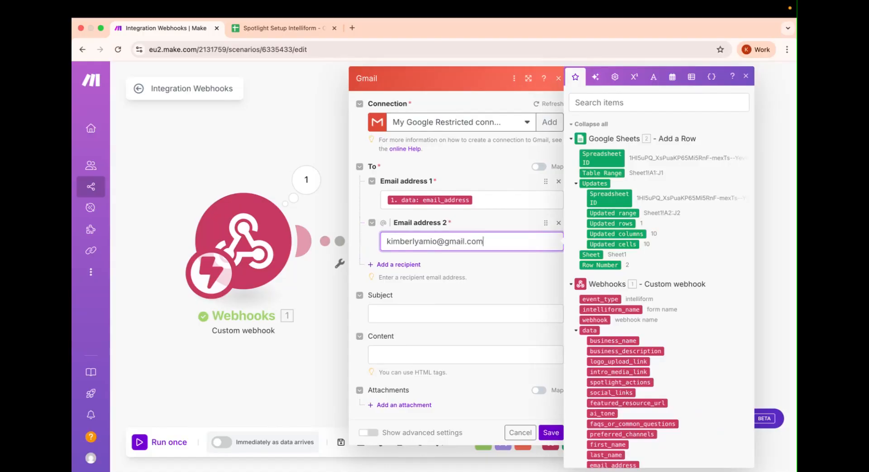
{"action": "left_click", "coordinate": [504, 279]}
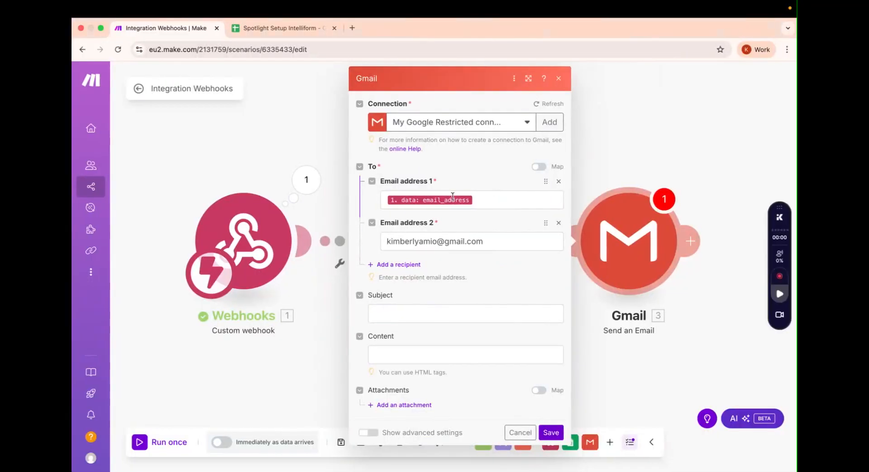
{"action": "left_click", "coordinate": [424, 313]}
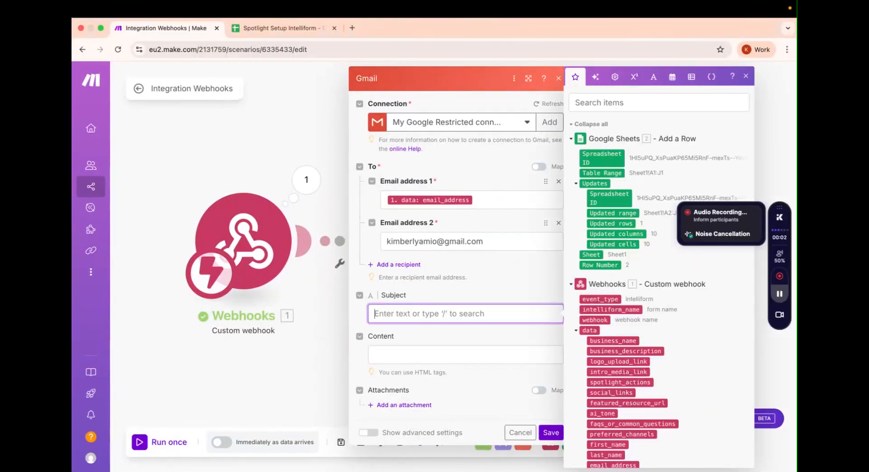
Step: Paste the thank-you subject line and insert the mapped first_name into it
{"action": "key", "text": "super+Tab"}
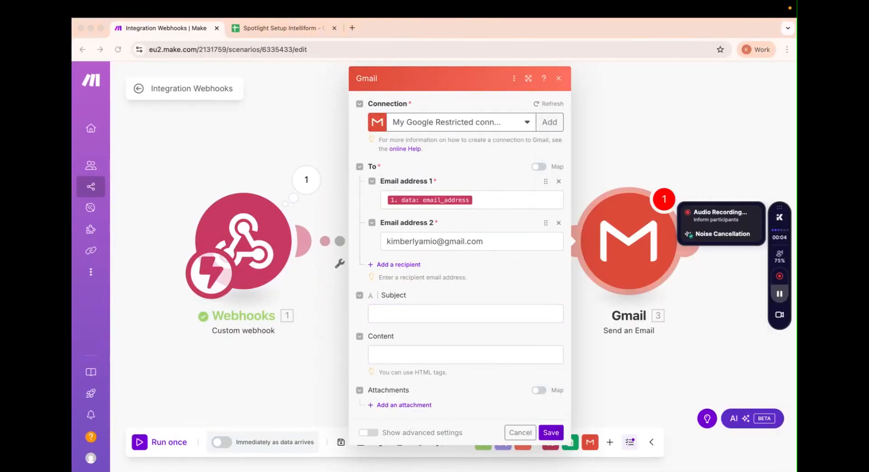
{"action": "left_click", "coordinate": [372, 318]}
{"action": "type", "text": "Thank you for completing your Spotlight setup form!"}
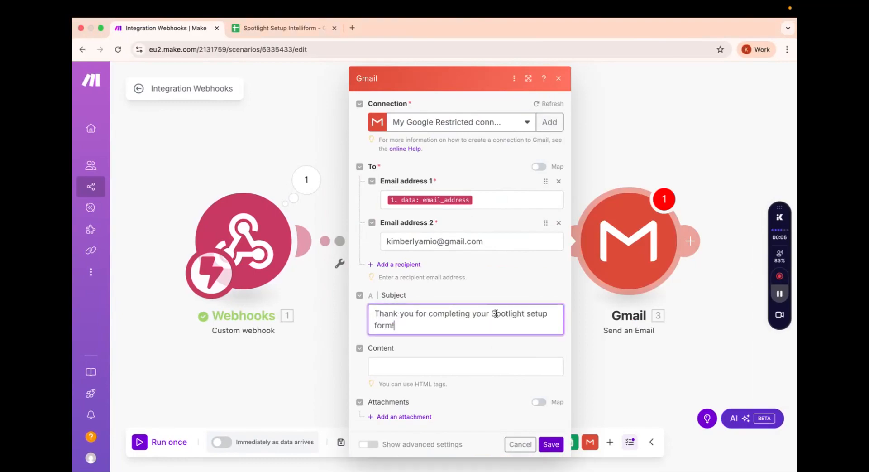
{"action": "left_click", "coordinate": [392, 320]}
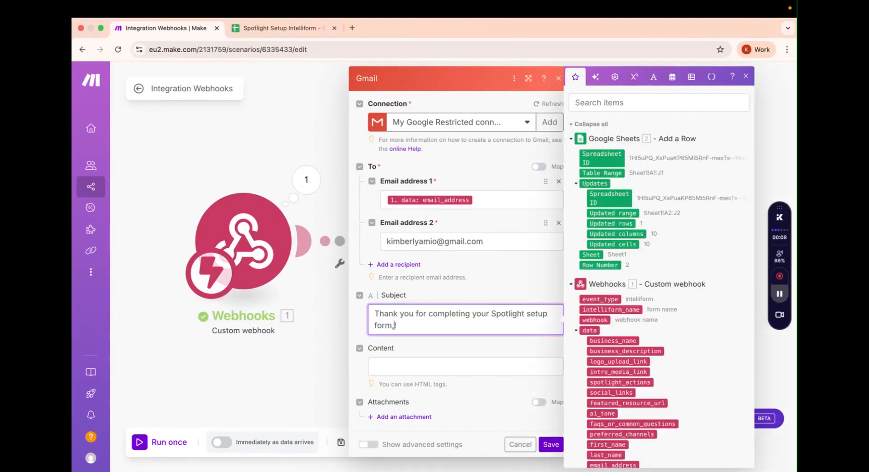
{"action": "scroll", "coordinate": [611, 344], "scroll_direction": "down", "scroll_amount": 1}
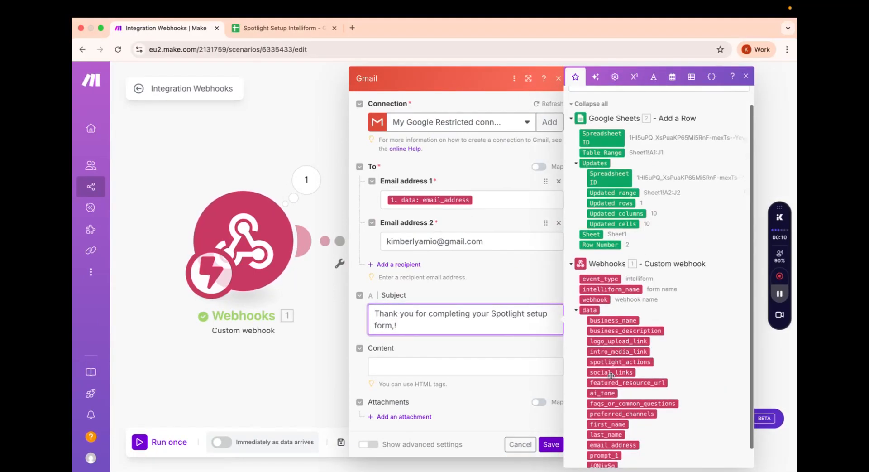
{"action": "left_click", "coordinate": [607, 424]}
Step: Paste the thank-you template with detail labels into the email Content field
{"action": "left_click", "coordinate": [486, 351]}
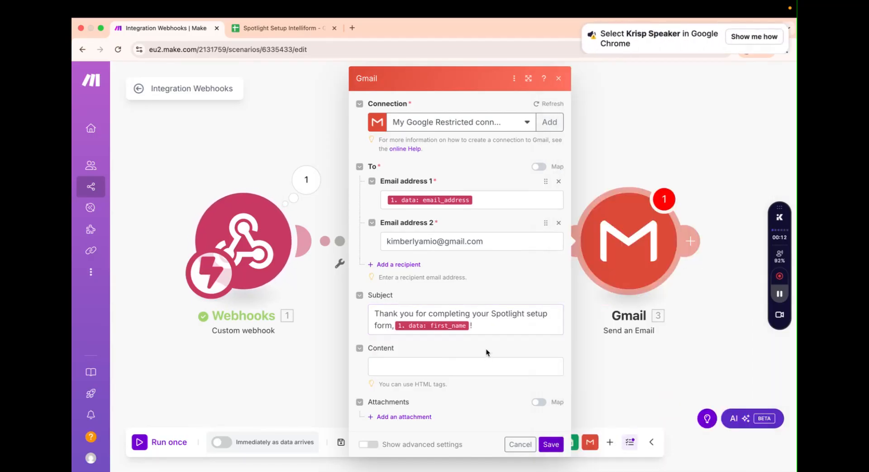
{"action": "left_click", "coordinate": [473, 369]}
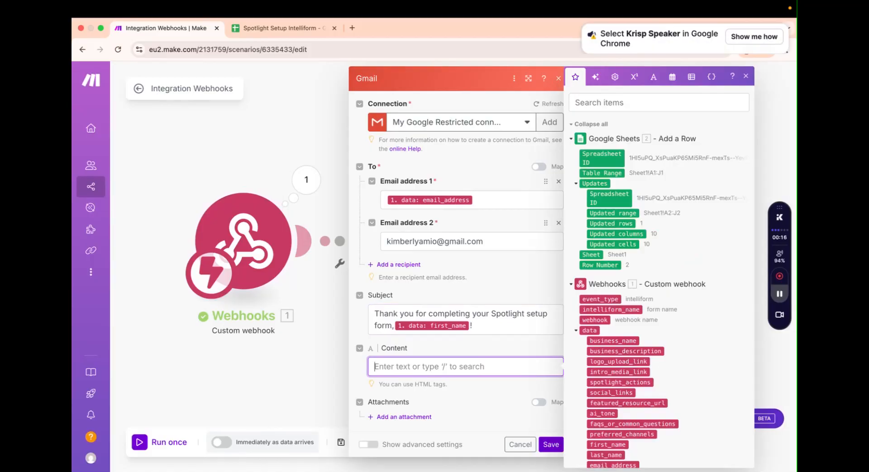
{"action": "key", "text": "super+Tab"}
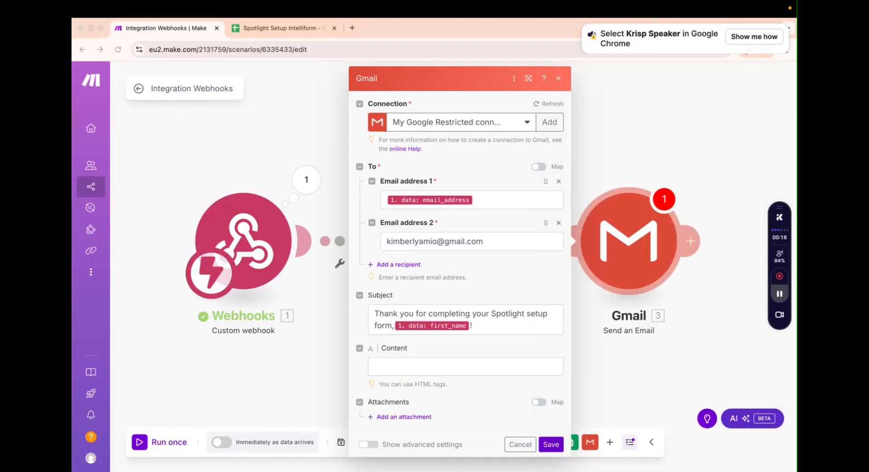
{"action": "left_click", "coordinate": [438, 365]}
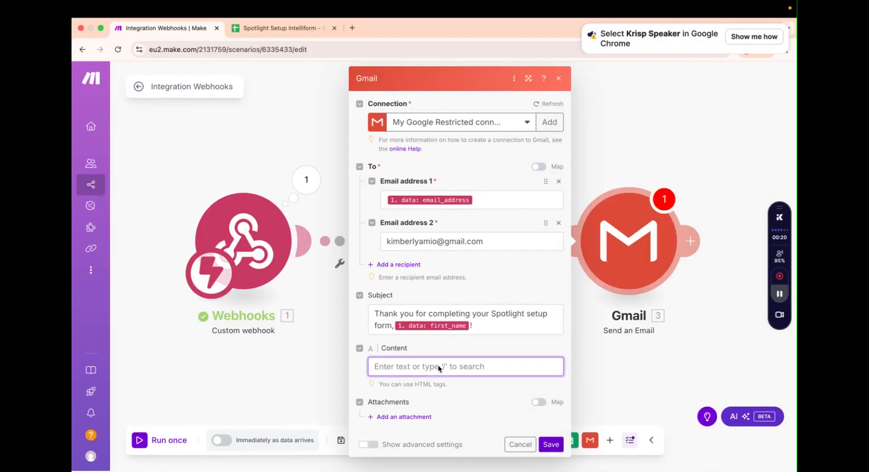
{"action": "key", "text": "super+v"}
{"action": "scroll", "coordinate": [438, 365], "scroll_direction": "up", "scroll_amount": 3}
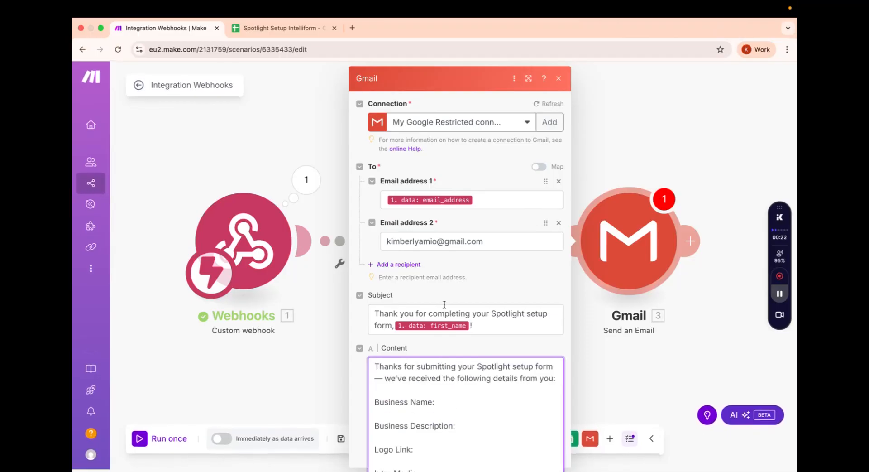
{"action": "left_click", "coordinate": [422, 376]}
Step: Map business_name, the logo link and intro_media_link beside their labels in the body
{"action": "scroll", "coordinate": [422, 375], "scroll_direction": "down", "scroll_amount": 1}
{"action": "scroll", "coordinate": [422, 375], "scroll_direction": "up", "scroll_amount": 1}
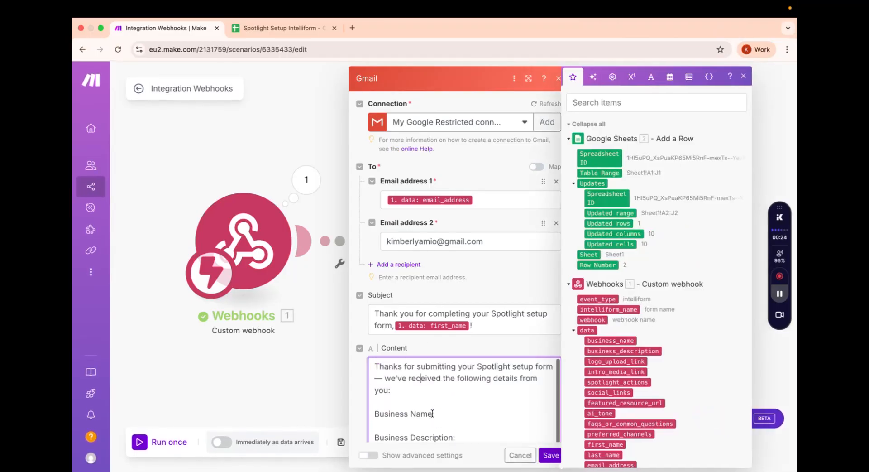
{"action": "scroll", "coordinate": [497, 317], "scroll_direction": "down", "scroll_amount": 1}
{"action": "scroll", "coordinate": [499, 289], "scroll_direction": "down", "scroll_amount": 3}
{"action": "scroll", "coordinate": [481, 264], "scroll_direction": "down", "scroll_amount": 1}
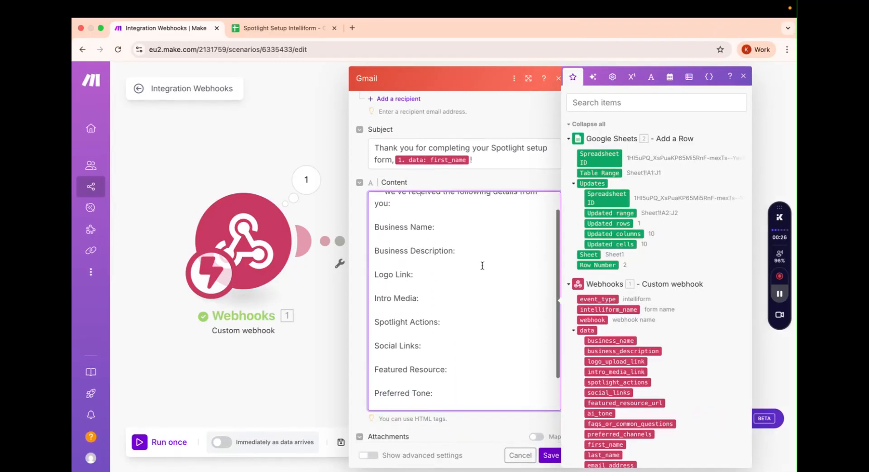
{"action": "scroll", "coordinate": [473, 258], "scroll_direction": "up", "scroll_amount": 1}
{"action": "left_click", "coordinate": [468, 245]}
{"action": "scroll", "coordinate": [634, 294], "scroll_direction": "down", "scroll_amount": 2}
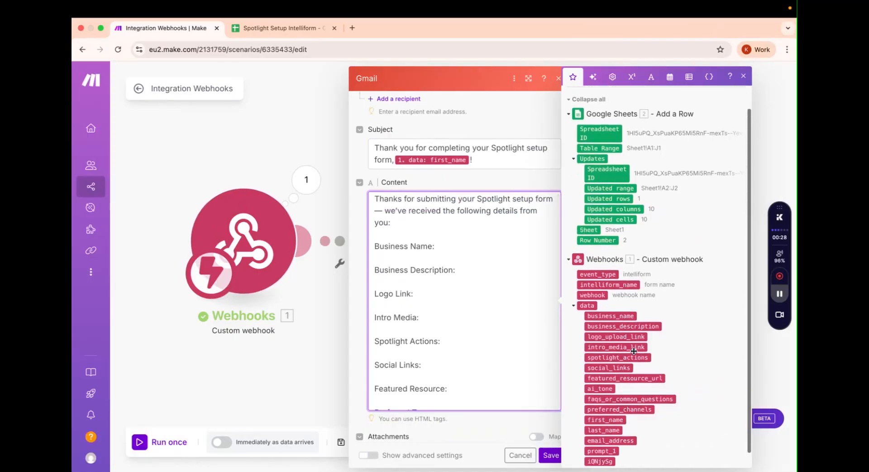
{"action": "left_click", "coordinate": [611, 300]}
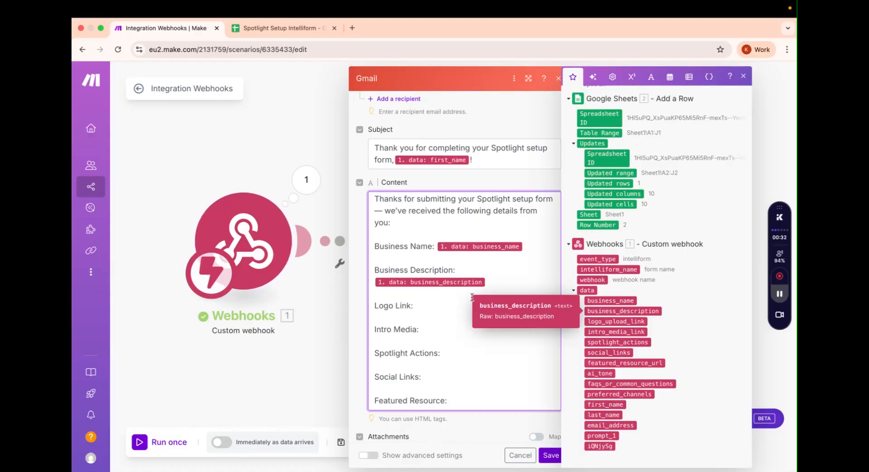
{"action": "left_click", "coordinate": [456, 300]}
{"action": "left_click_drag", "start_coordinate": [602, 318], "coordinate": [490, 328]}
{"action": "scroll", "coordinate": [491, 327], "scroll_direction": "down", "scroll_amount": 3}
{"action": "left_click", "coordinate": [476, 256]}
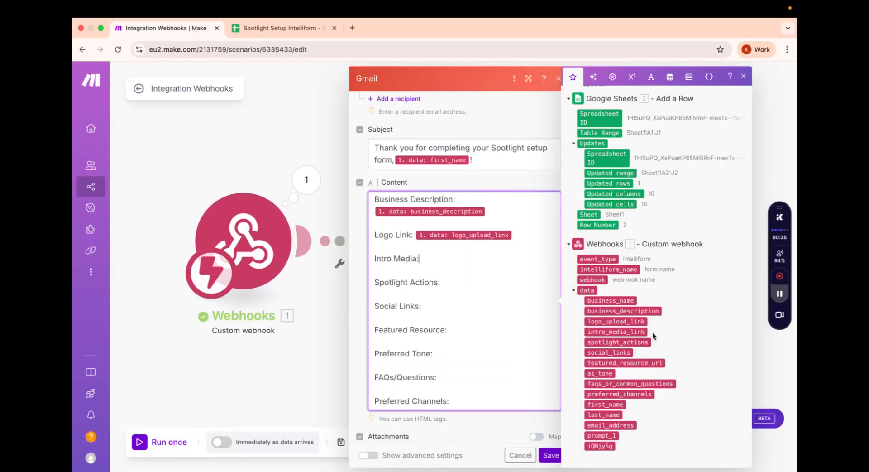
{"action": "left_click", "coordinate": [633, 330]}
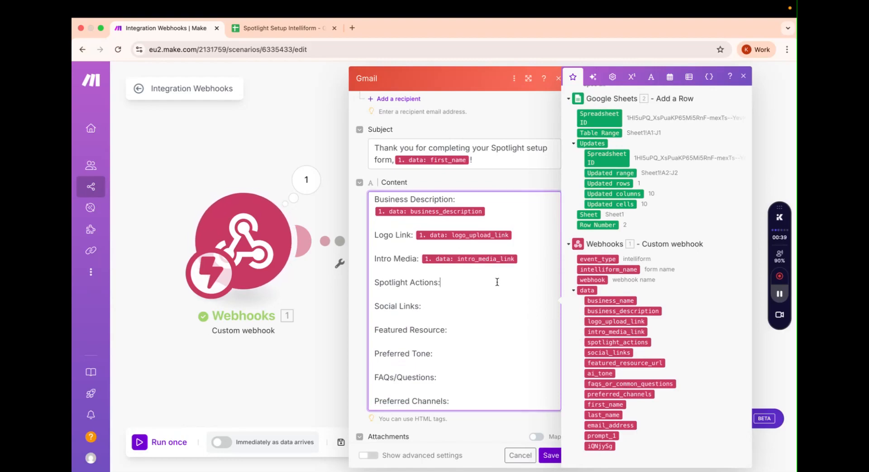
Step: Map spotlight_actions, social_links, featured_resource_url, ai_tone, faqs_or_common_questions and preferred_channels to their labels
{"action": "left_click", "coordinate": [602, 343]}
{"action": "left_click", "coordinate": [485, 308]}
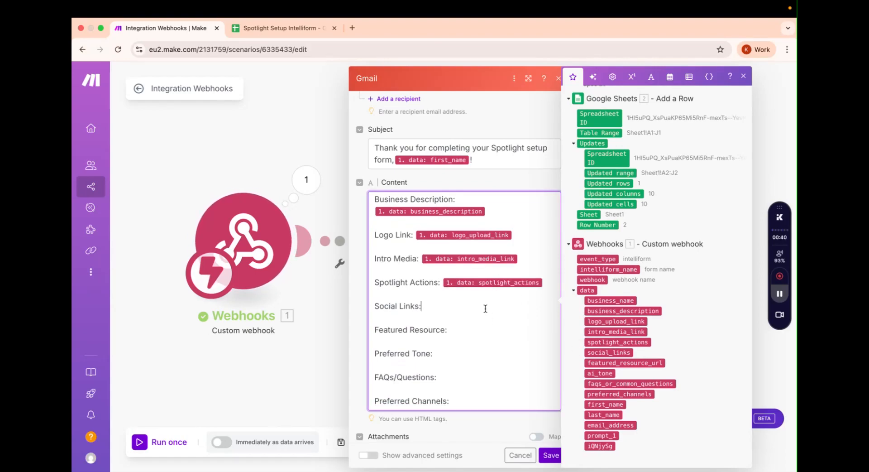
{"action": "left_click", "coordinate": [607, 352]}
{"action": "left_click", "coordinate": [476, 335]}
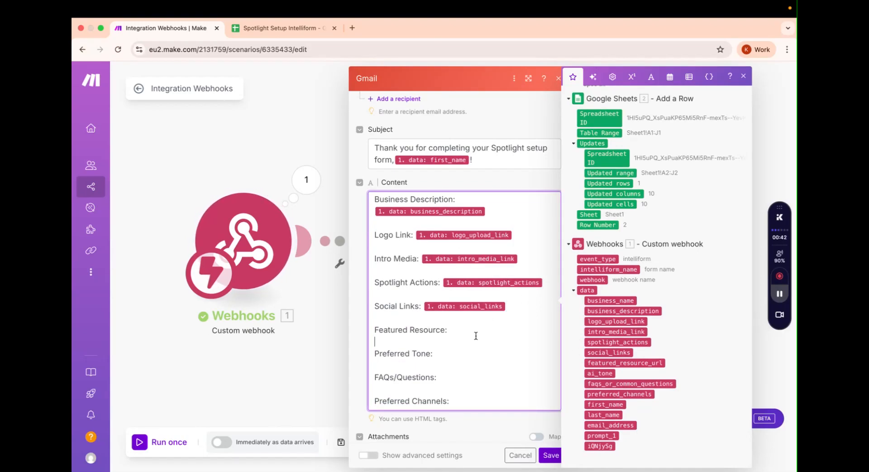
{"action": "left_click", "coordinate": [598, 361]}
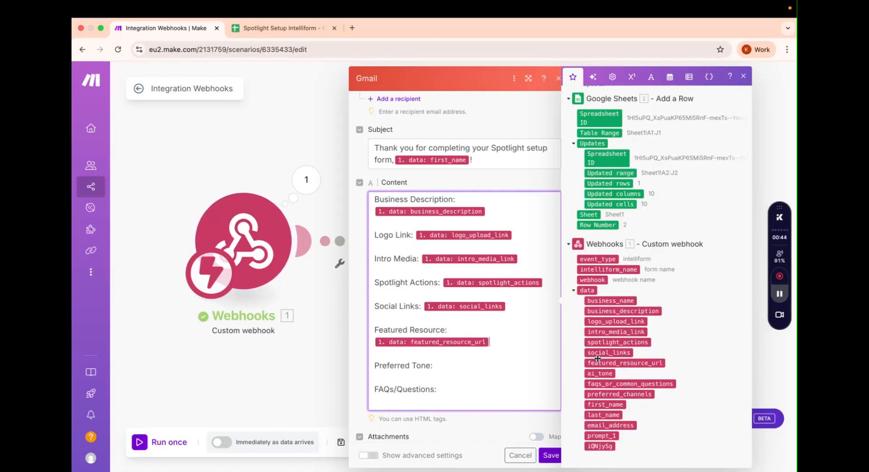
{"action": "left_click", "coordinate": [600, 373]}
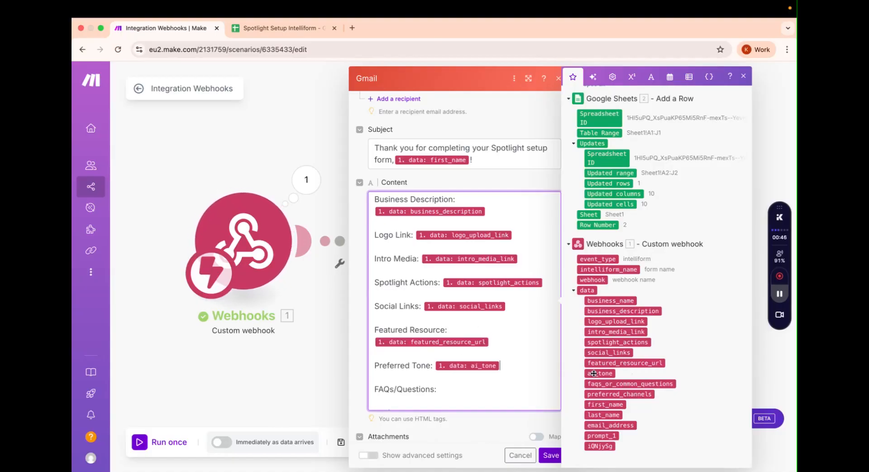
{"action": "scroll", "coordinate": [449, 317], "scroll_direction": "down", "scroll_amount": 1}
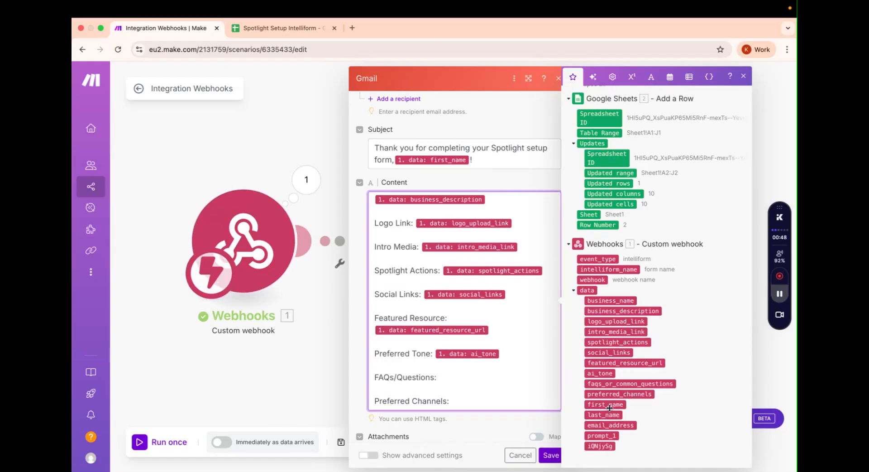
{"action": "left_click", "coordinate": [605, 383]}
{"action": "scroll", "coordinate": [491, 386], "scroll_direction": "down", "scroll_amount": 1}
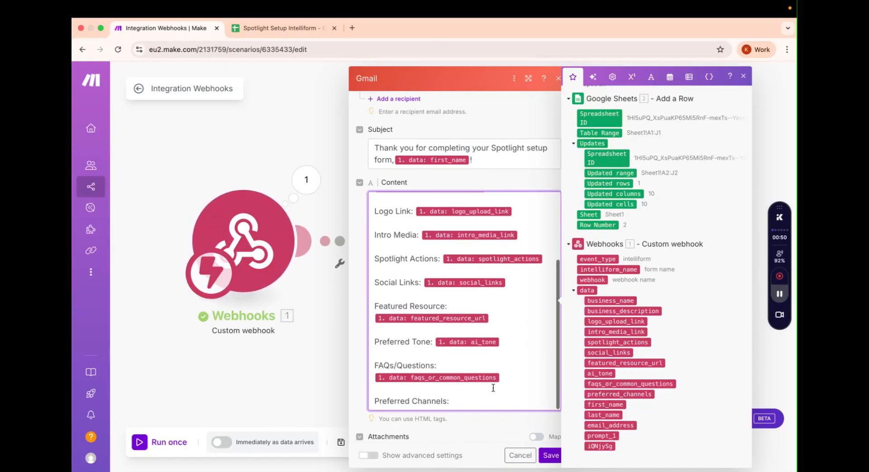
{"action": "left_click", "coordinate": [481, 398]}
{"action": "left_click", "coordinate": [625, 394]}
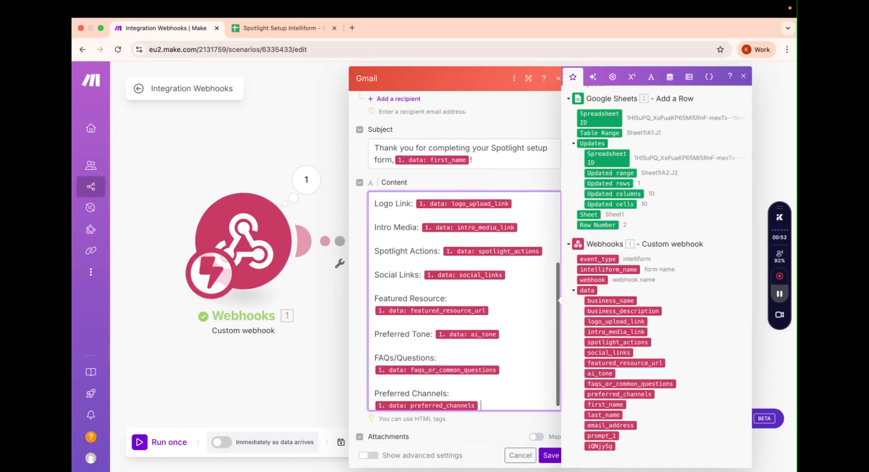
Step: Add blank lines and paste the closing paragraph and team sign-off below the fields
{"action": "key", "text": "Return"}
{"action": "key", "text": "Return"}
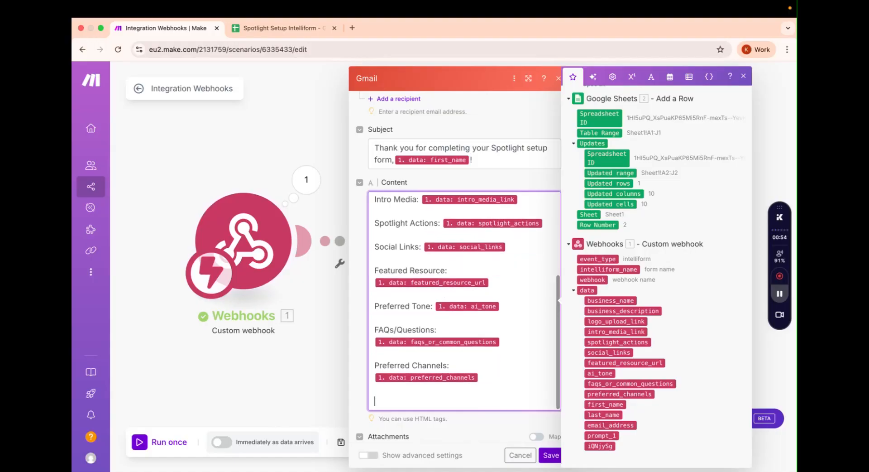
{"action": "key", "text": "super+Tab"}
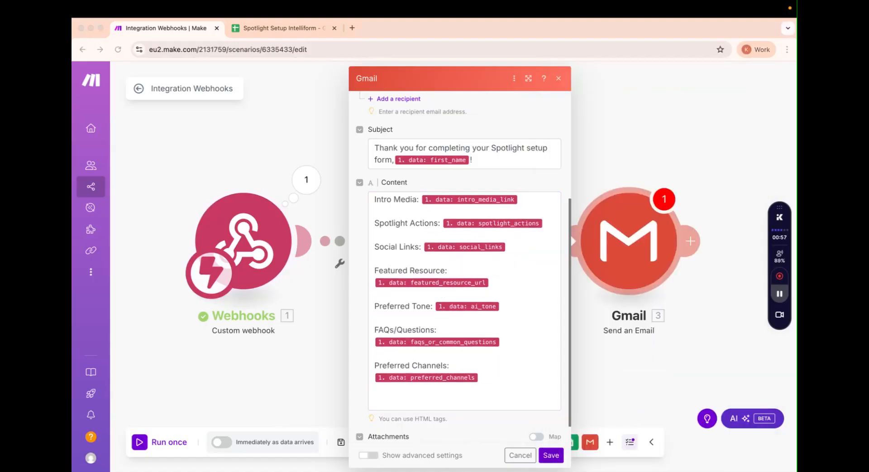
{"action": "key", "text": "super+Tab"}
{"action": "type", "text": "We're excited to turn this into an engaging Spotlight experience for your audience. You can expect to hear from us within 2–3 days with the next steps.  If you have any updates or questions in the meantime, feel free to reply directly to this email.  Warmly, The AskSpot Team"}
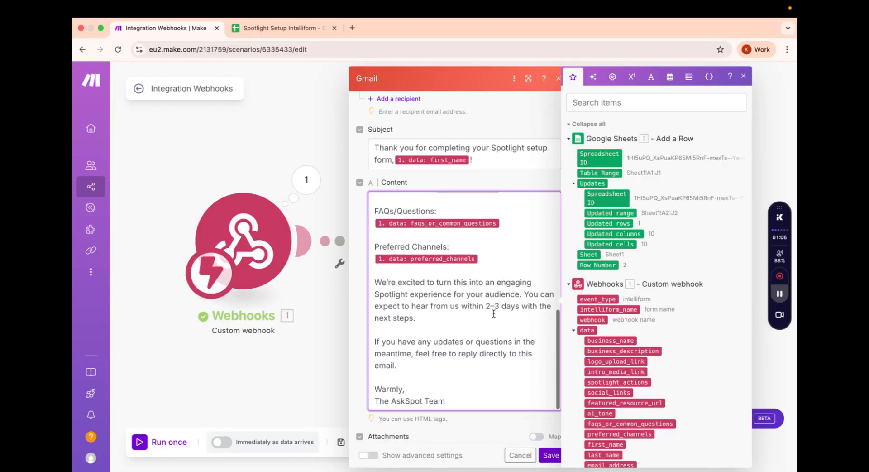
Step: Close the mapping panel and save the Gmail module settings
{"action": "key", "text": "Escape"}
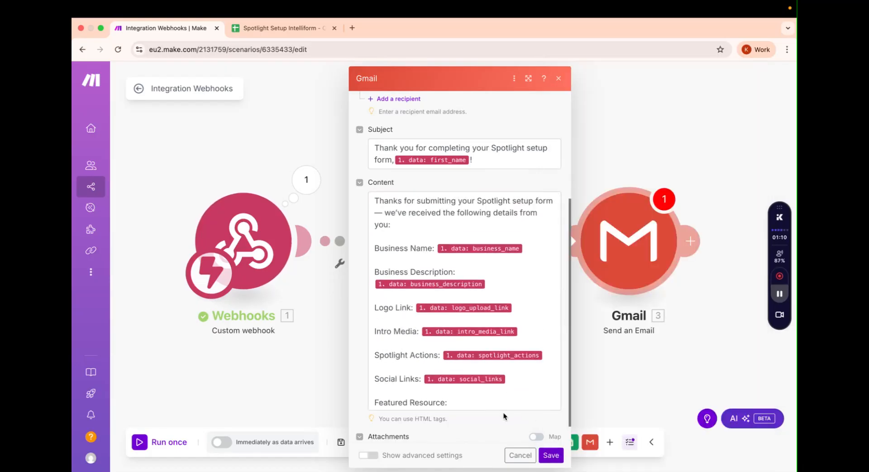
{"action": "left_click", "coordinate": [551, 455]}
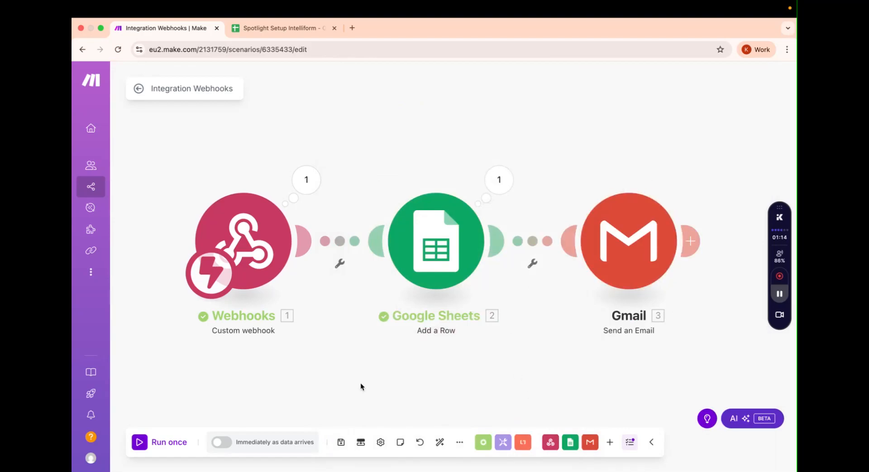
Step: Preview the Spotlights Setup Intelliform in a new tab and choose 'Generate my own Spotlight'
{"action": "key", "text": "ctrl+Left"}
{"action": "key", "text": "ctrl+Left"}
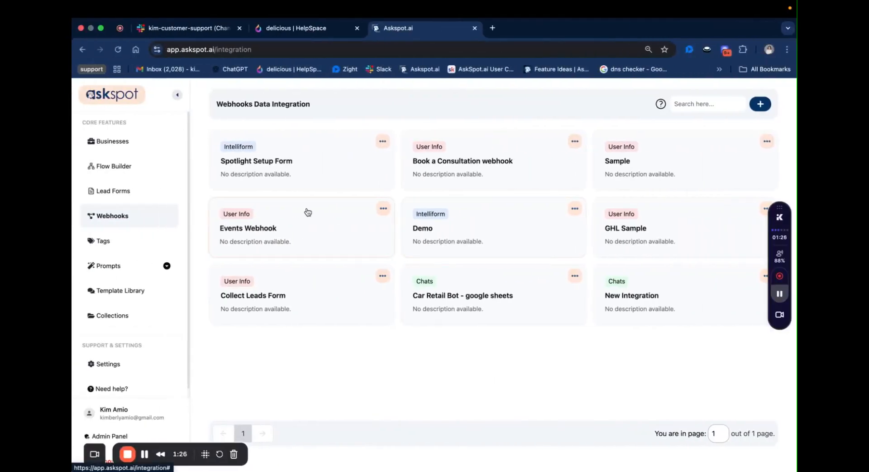
{"action": "left_click", "coordinate": [151, 141]}
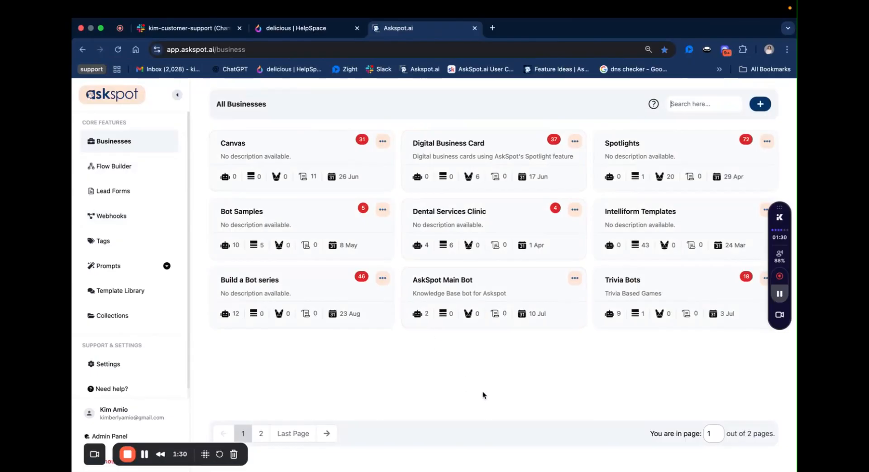
{"action": "left_click", "coordinate": [648, 159]}
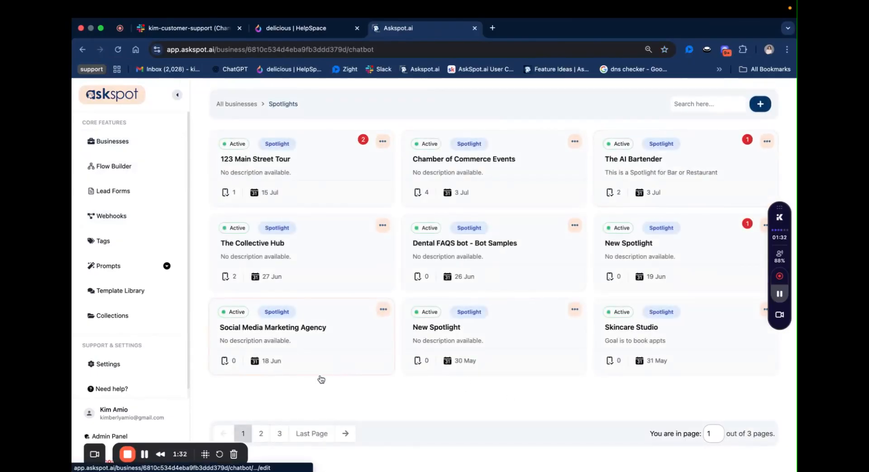
{"action": "left_click", "coordinate": [262, 431]}
{"action": "left_click", "coordinate": [318, 320]}
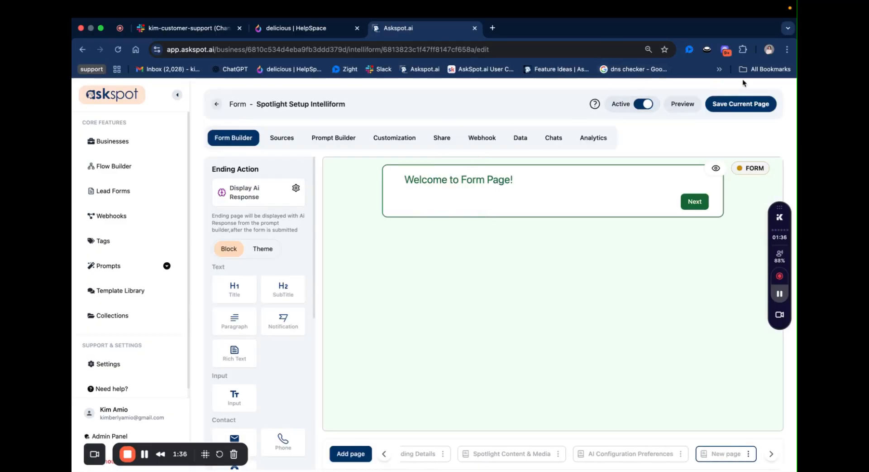
{"action": "left_click", "coordinate": [688, 103]}
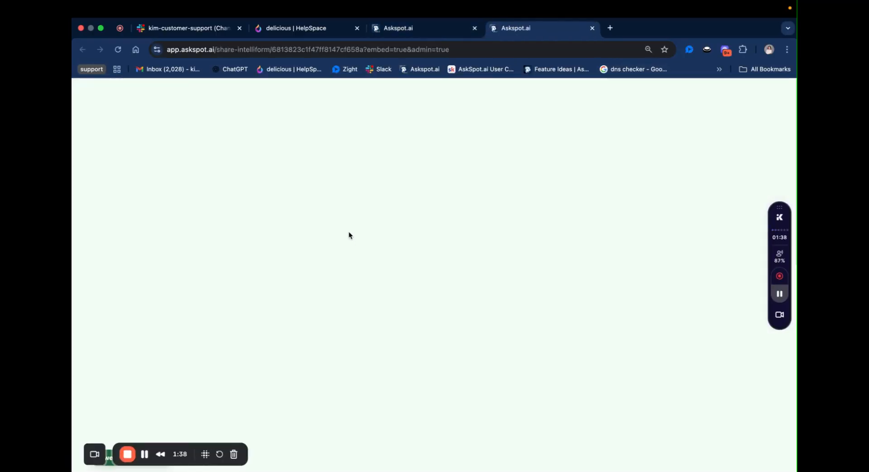
{"action": "scroll", "coordinate": [368, 364], "scroll_direction": "down", "scroll_amount": 15}
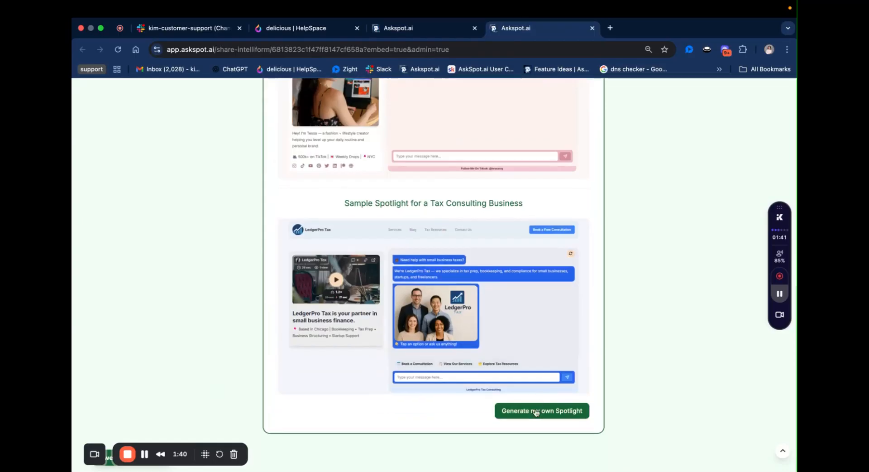
{"action": "left_click", "coordinate": [532, 412]}
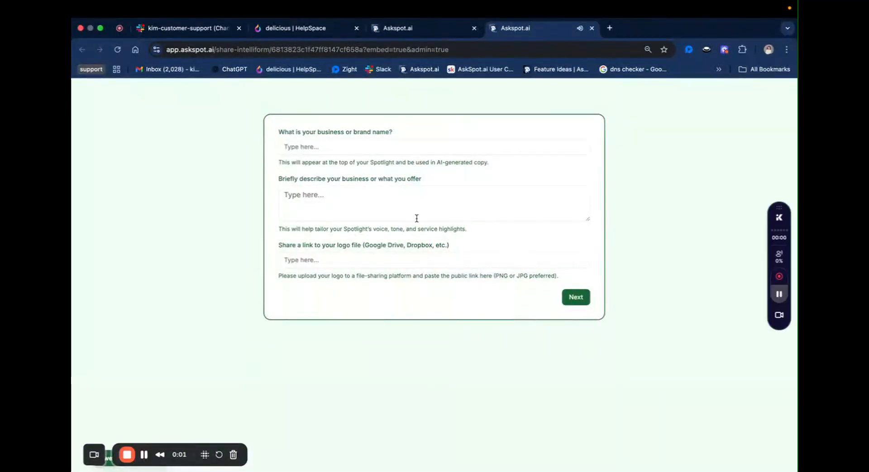
Step: Enter business name NovaMind Coaching, its description and logo link, then continue
{"action": "left_click", "coordinate": [401, 149]}
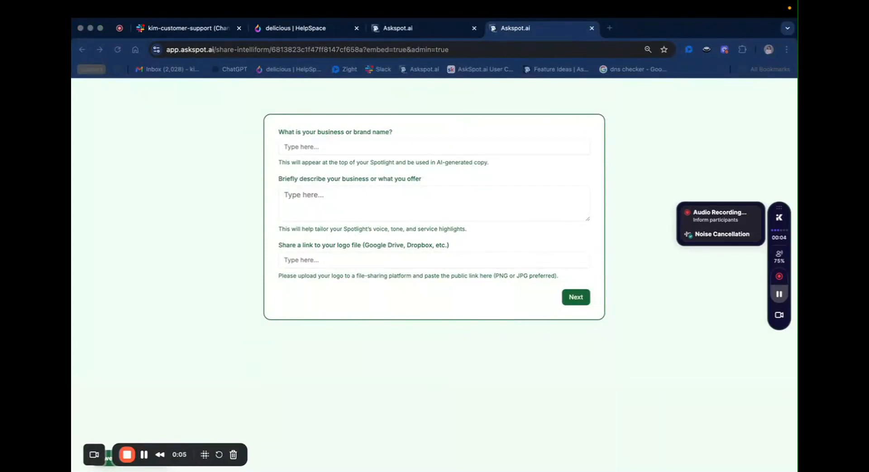
{"action": "left_click", "coordinate": [363, 148]}
{"action": "type", "text": "NovaMind Coaching"}
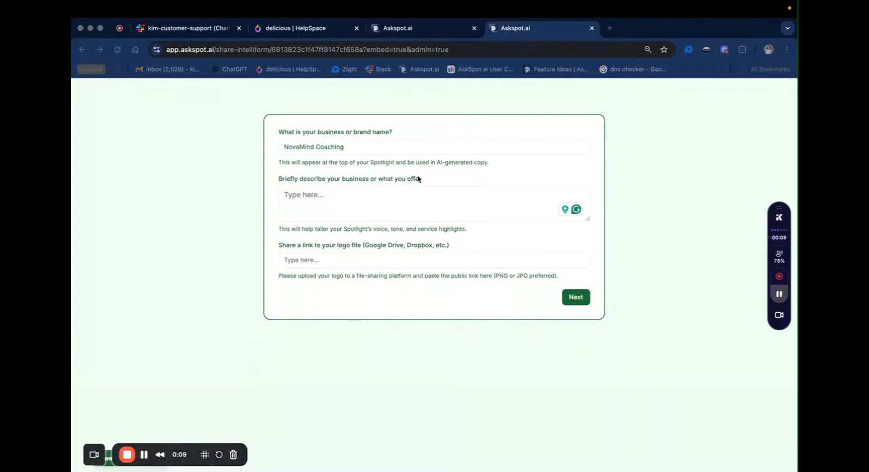
{"action": "left_click", "coordinate": [406, 199]}
{"action": "type", "text": "We offer personal and executive coaching for professionals looking to align their mindset with their goals, reduce stress, and lead with confidence."}
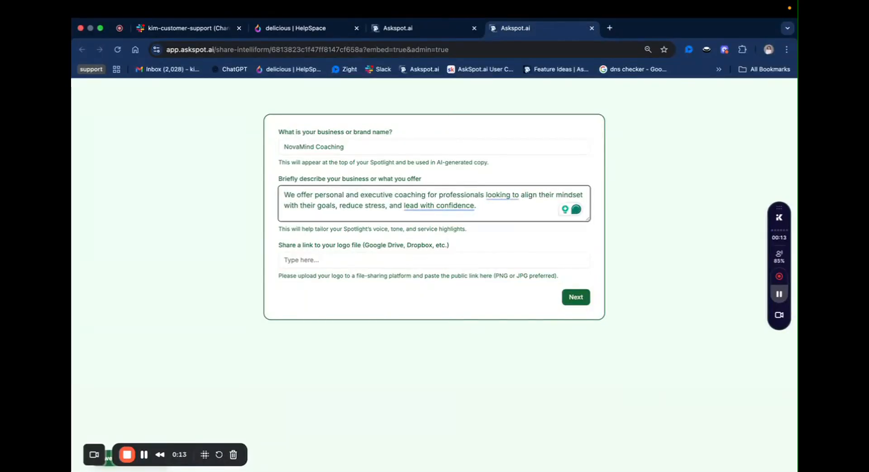
{"action": "key", "text": "super+Tab"}
{"action": "left_click", "coordinate": [369, 259]}
{"action": "type", "text": "https://drive.google.com/file/d/1A2B3C4D5E6F7G8H9I0J/view?usp=sharing"}
{"action": "left_click", "coordinate": [585, 297]}
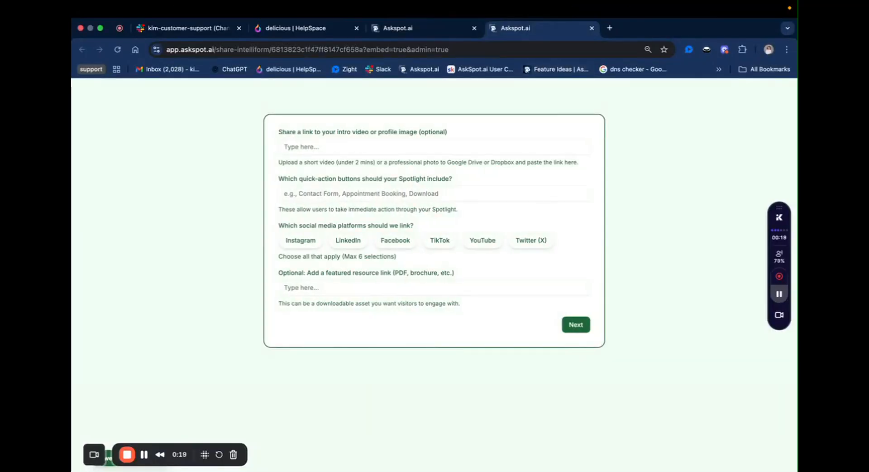
Step: Paste the intro video link and the quick-action buttons list
{"action": "key", "text": "super+Tab"}
{"action": "key", "text": "super+Tab"}
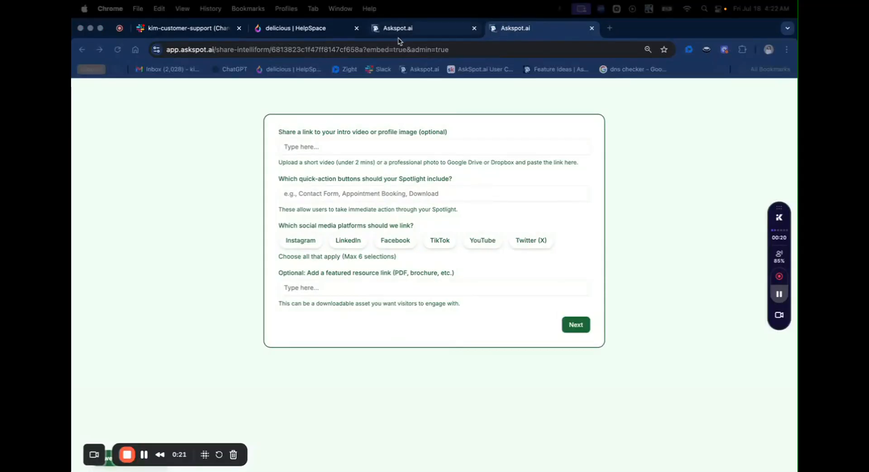
{"action": "left_click", "coordinate": [356, 150]}
{"action": "type", "text": "https://www.dropbox.com/scl/fi/abcd1234/NovaIntro.mp4?rlkey=xyz789&dl=0"}
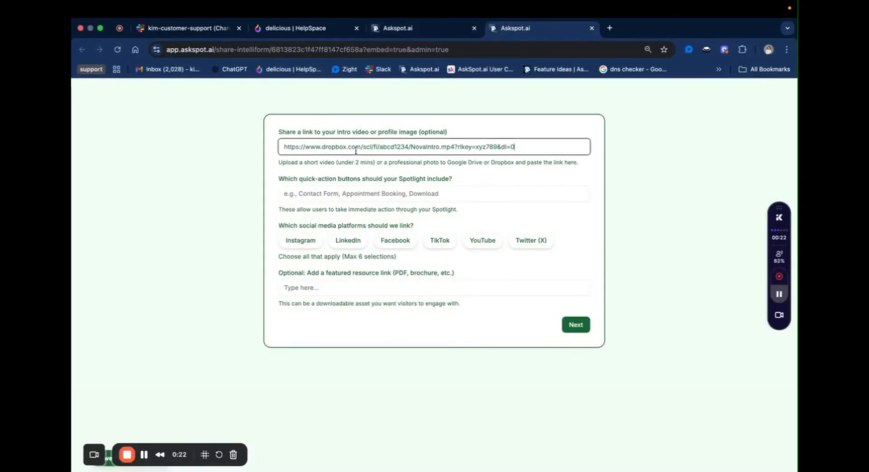
{"action": "left_click", "coordinate": [405, 192]}
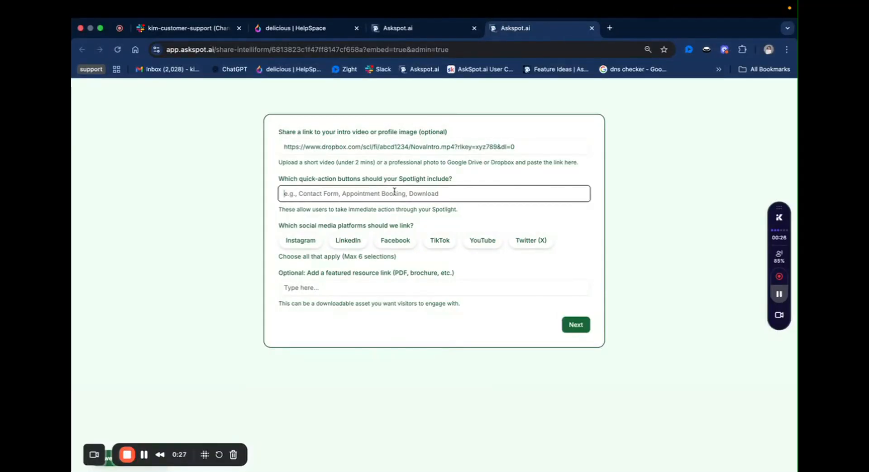
{"action": "type", "text": "Contact Form, Appointment Booking, Download Starter Guide"}
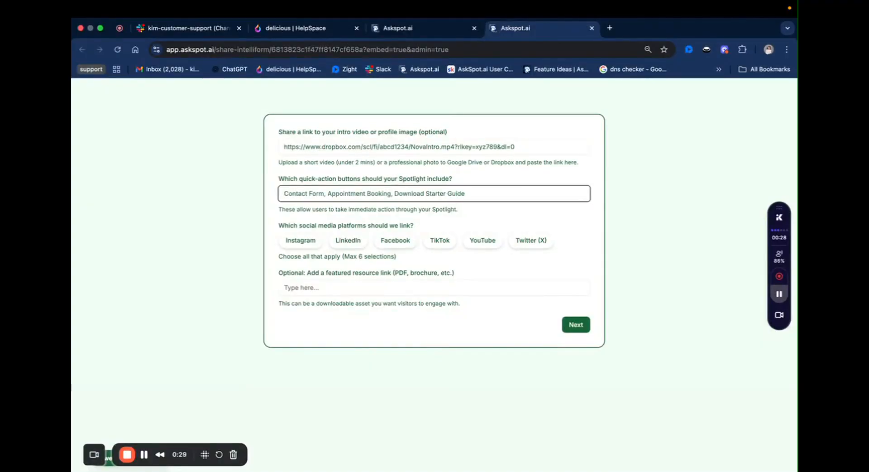
{"action": "key", "text": "super+Tab"}
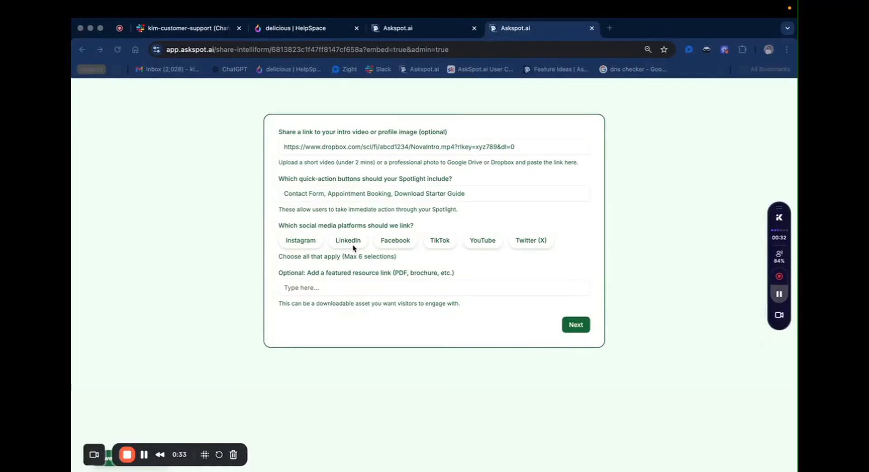
{"action": "key", "text": "super+Tab"}
Step: Select Instagram, LinkedIn and Facebook, paste the featured resource link, and continue
{"action": "left_click", "coordinate": [312, 241]}
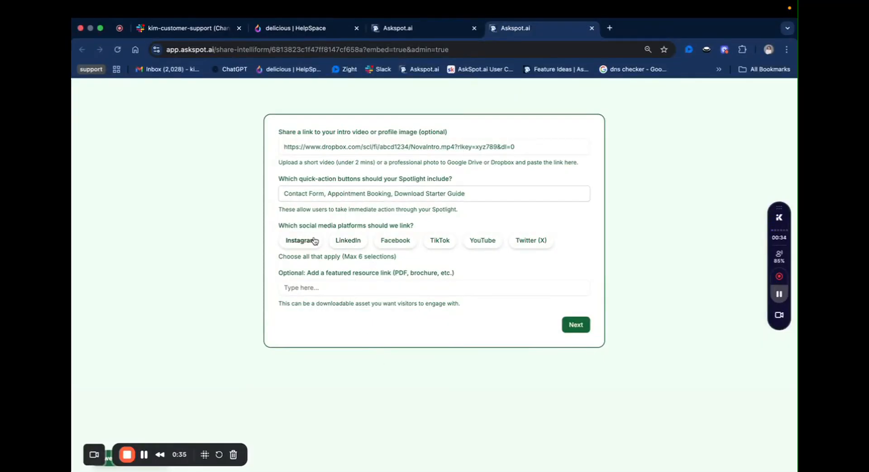
{"action": "left_click", "coordinate": [361, 240]}
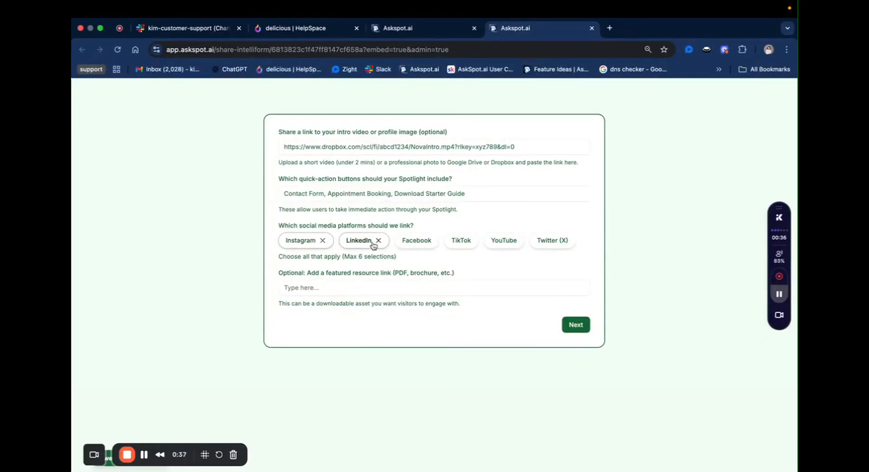
{"action": "left_click", "coordinate": [408, 241]}
{"action": "left_click", "coordinate": [397, 288]}
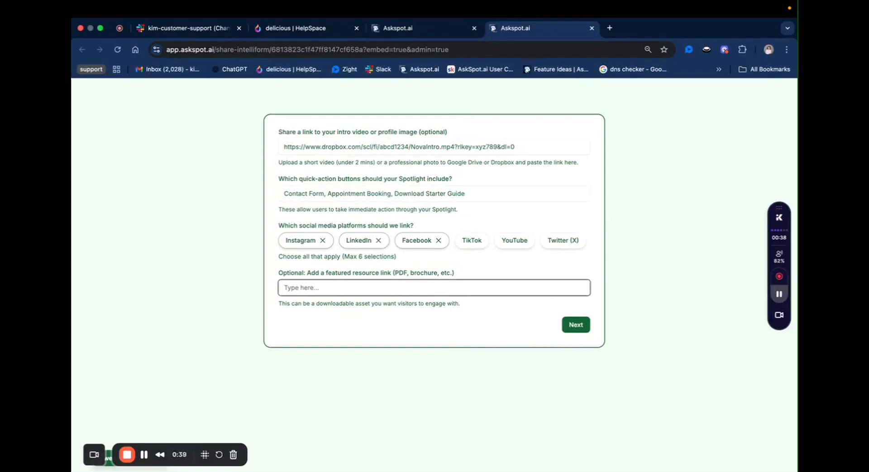
{"action": "key", "text": "super+Tab"}
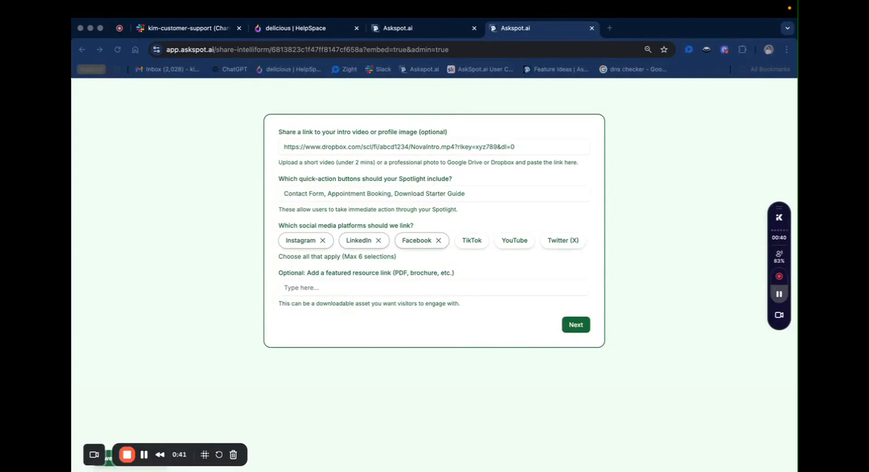
{"action": "left_click", "coordinate": [363, 286]}
{"action": "type", "text": "https://novamindcoaching.com/downloads/clarity-kit.pdf"}
{"action": "left_click", "coordinate": [571, 325]}
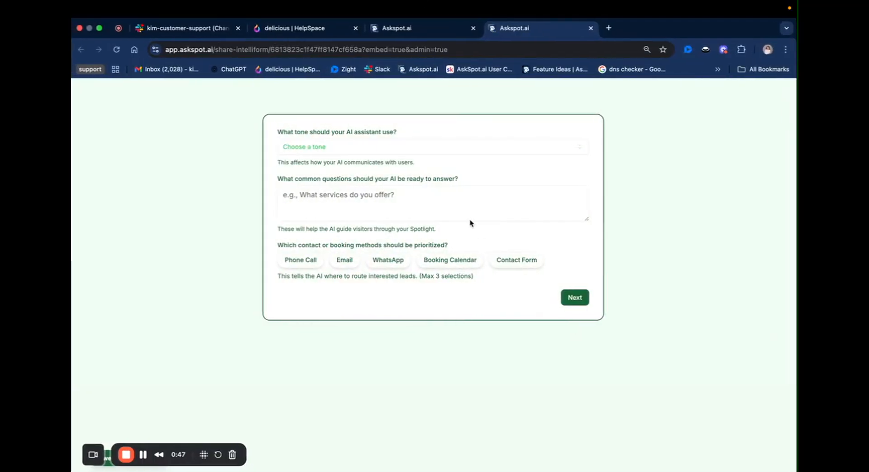
Step: Choose Supportive & Empathetic as the AI tone
{"action": "key", "text": "super+Tab"}
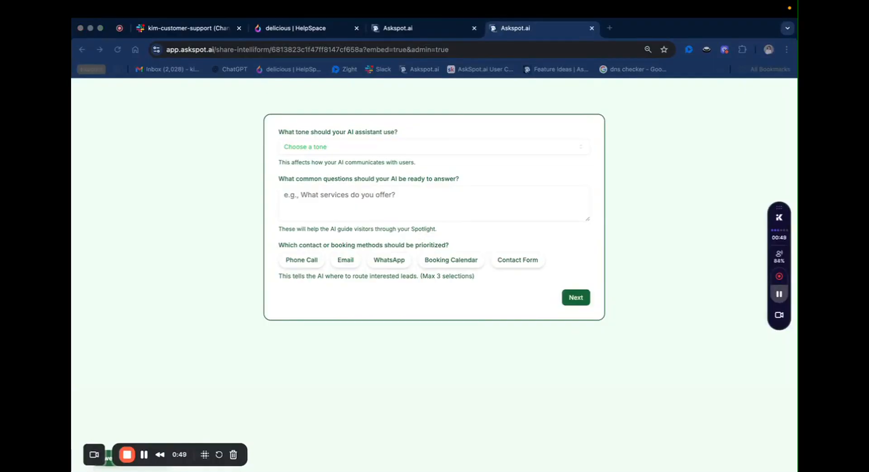
{"action": "left_click", "coordinate": [374, 147]}
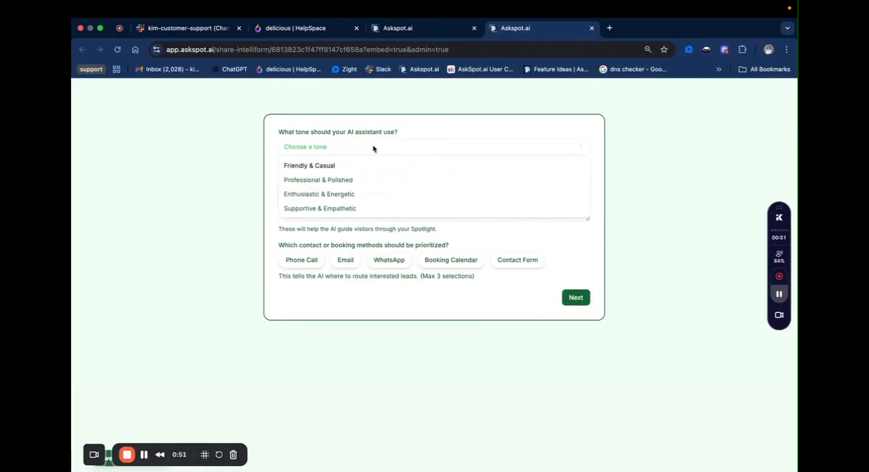
{"action": "left_click", "coordinate": [351, 209]}
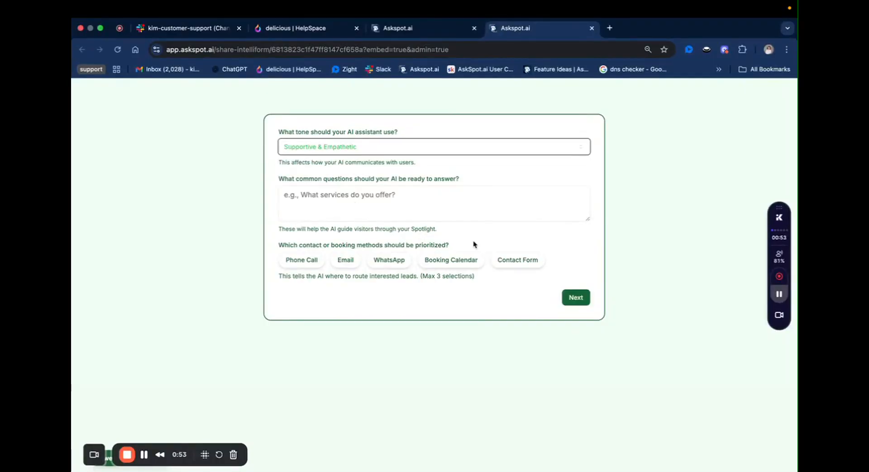
{"action": "key", "text": "super+Tab"}
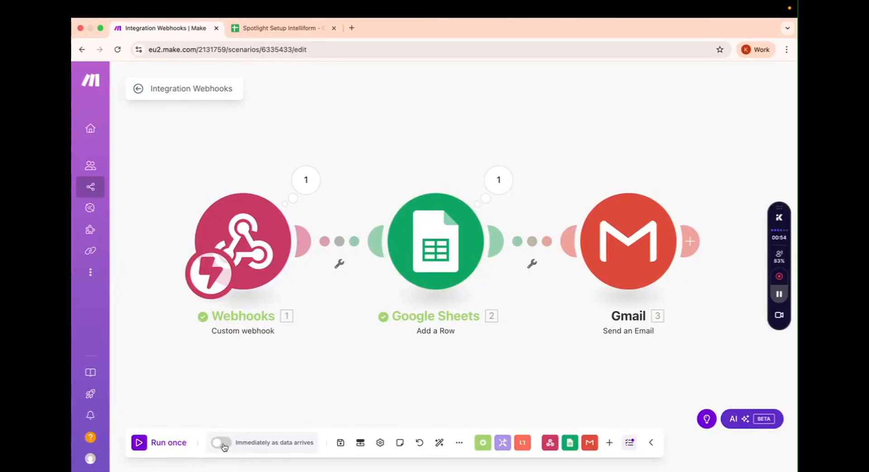
Step: Turn on 'Immediately as data arrives' scheduling and save it
{"action": "left_click", "coordinate": [225, 444]}
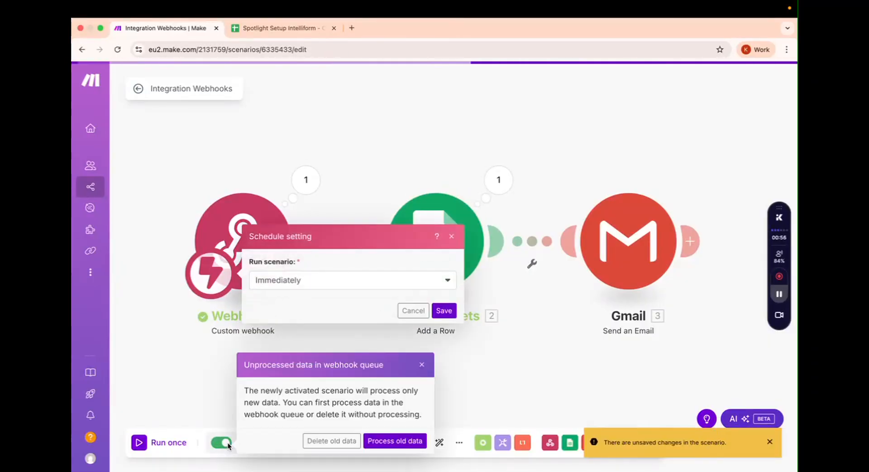
{"action": "left_click", "coordinate": [445, 311]}
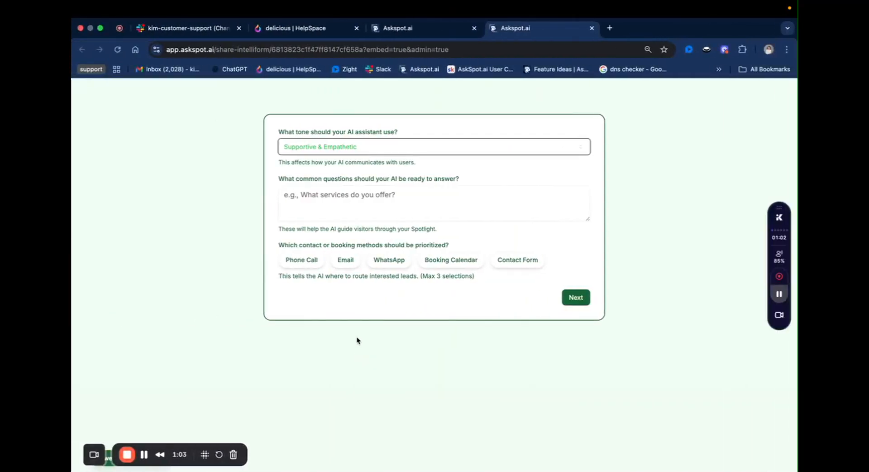
Step: Paste the common questions, prioritise Email and Phone Call contact methods, and continue
{"action": "key", "text": "Tab"}
{"action": "key", "text": "super+Tab"}
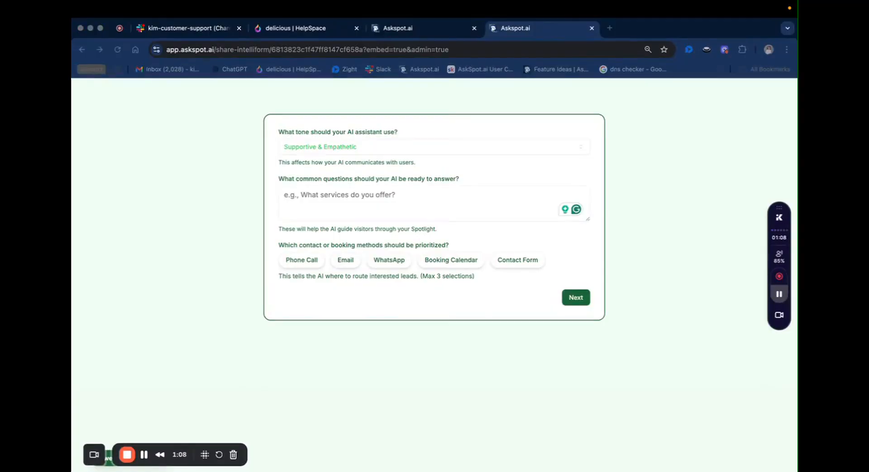
{"action": "key", "text": "super+Tab"}
{"action": "type", "text": "What coaching packages do you offer?  How do I schedule a session?  What results can I expect?"}
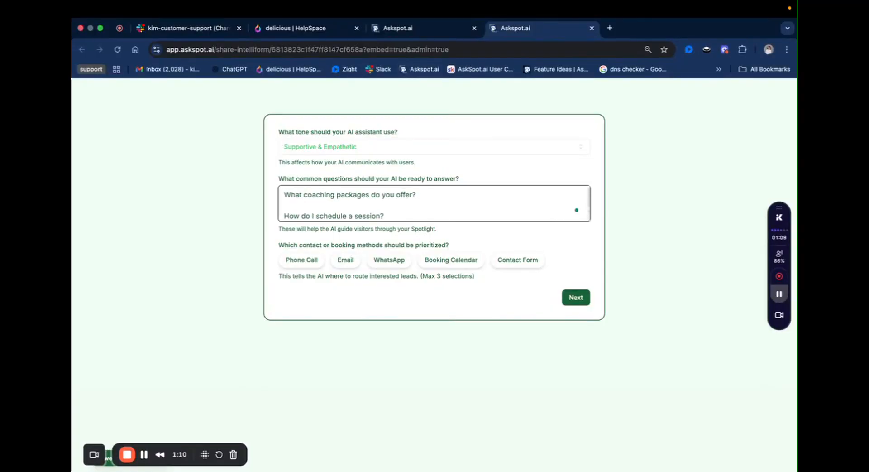
{"action": "scroll", "coordinate": [434, 203], "scroll_direction": "down", "scroll_amount": 1}
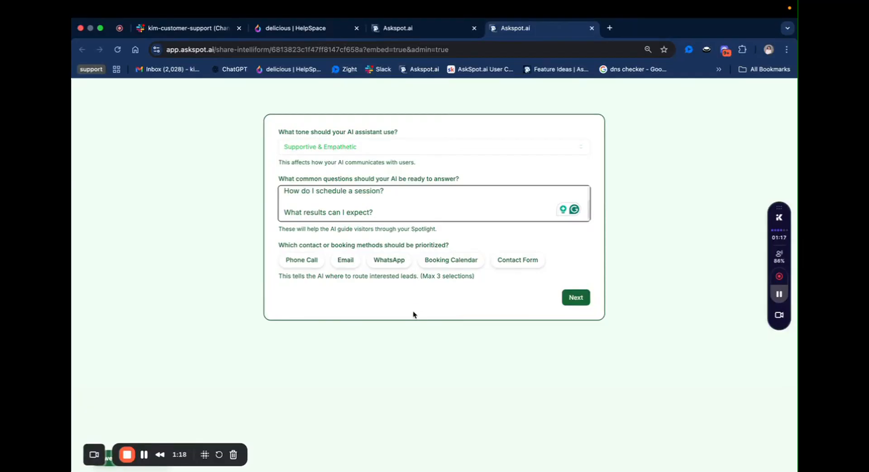
{"action": "left_click", "coordinate": [346, 261]}
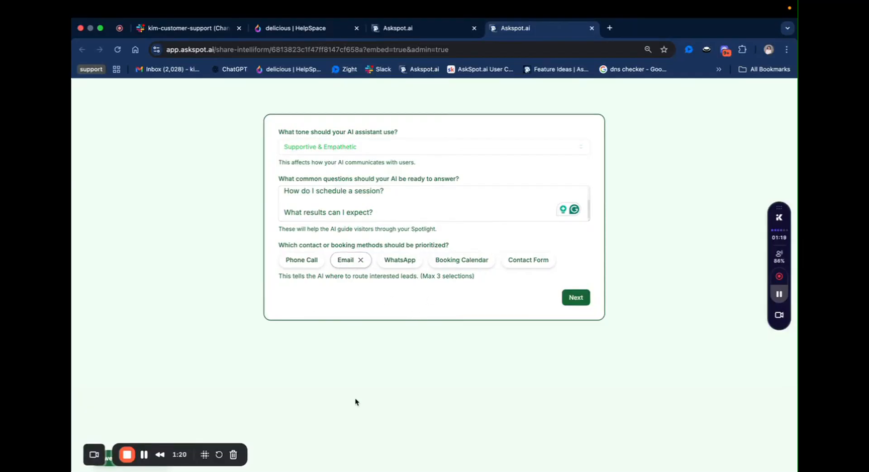
{"action": "left_click", "coordinate": [302, 260]}
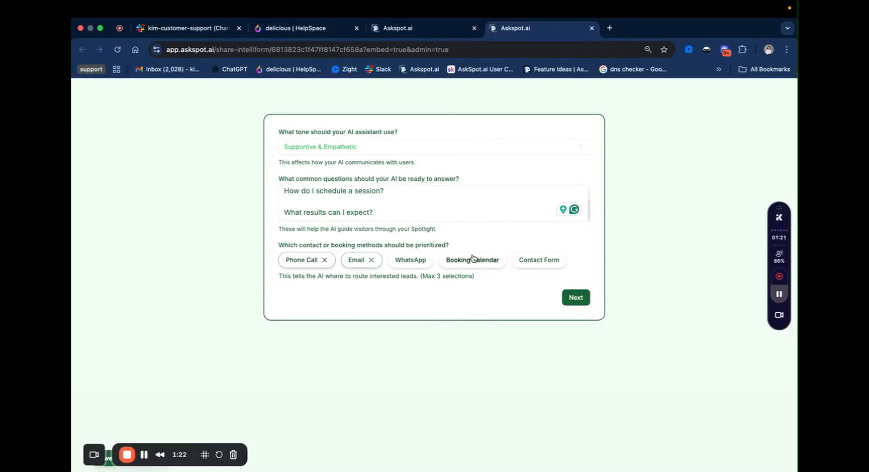
{"action": "left_click", "coordinate": [578, 300]}
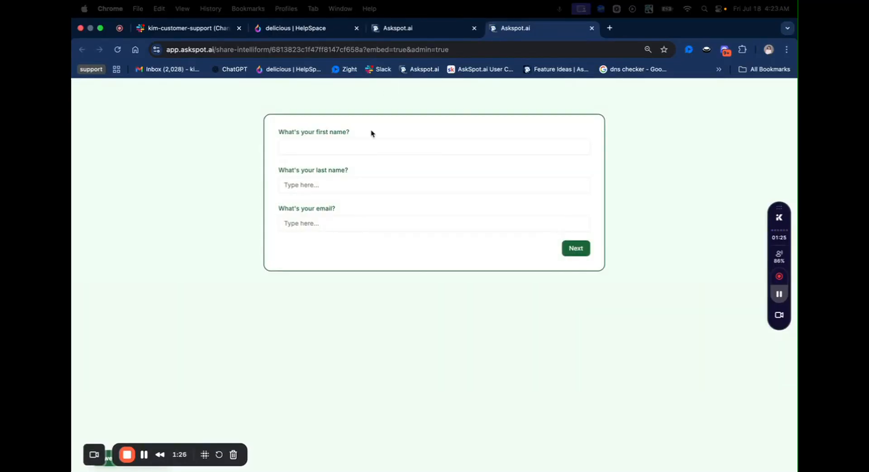
Step: Enter the tester's first name, last name and email, then submit the form
{"action": "left_click", "coordinate": [363, 152]}
{"action": "key", "text": "Tab"}
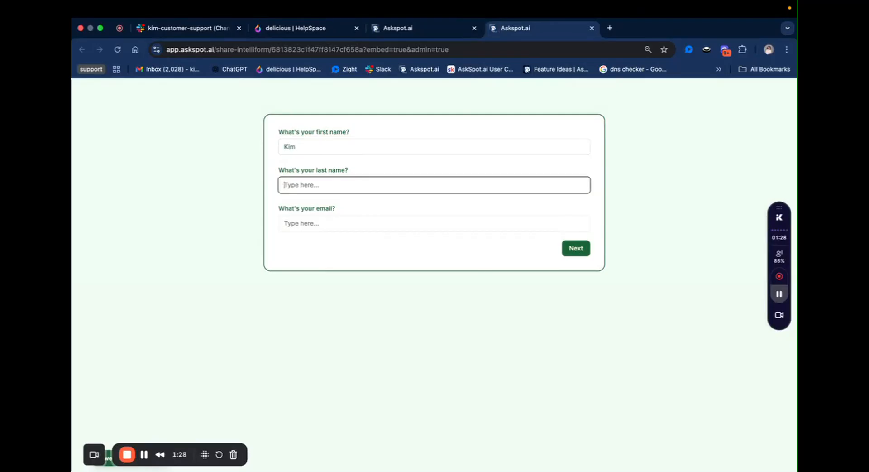
{"action": "key", "text": "Tab"}
{"action": "type", "text": "kima"}
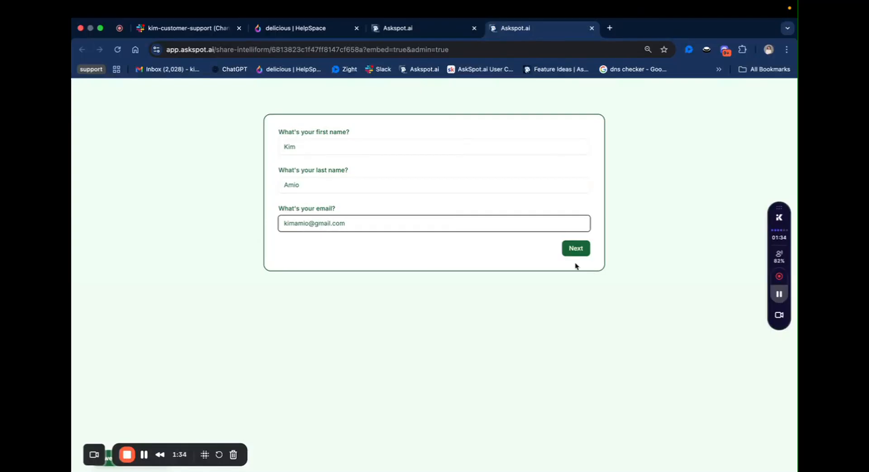
{"action": "left_click", "coordinate": [576, 249]}
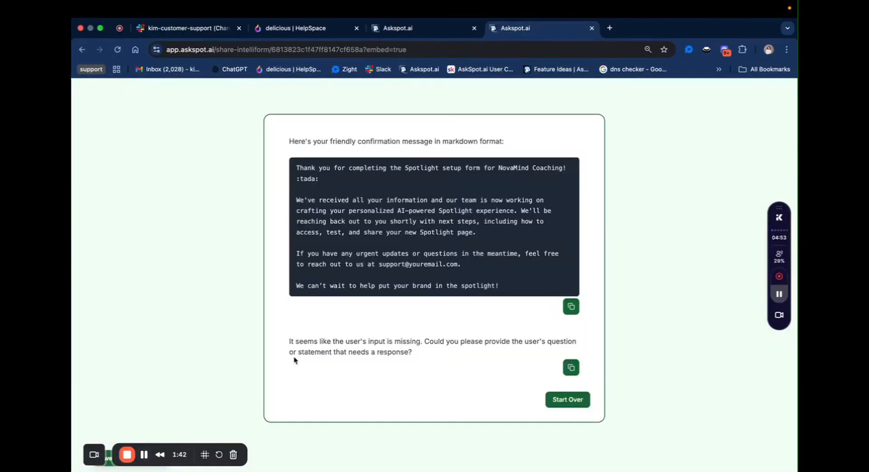
{"action": "key", "text": "ctrl+Right"}
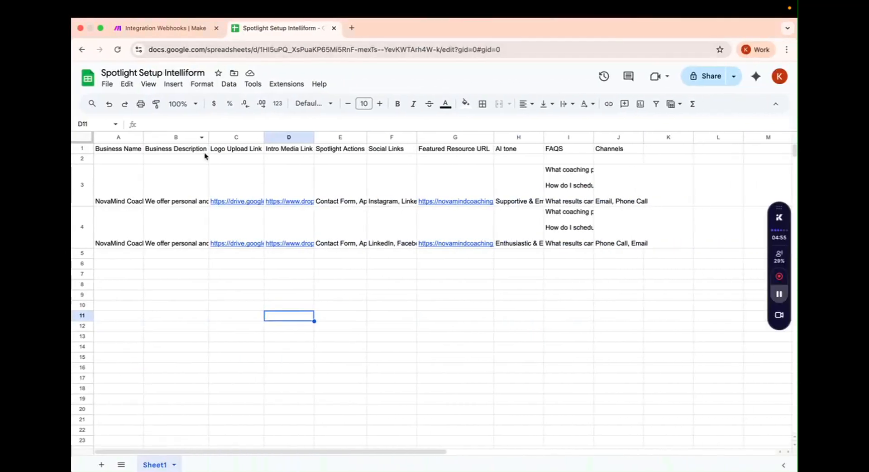
Step: Auto-fit columns C and B to show the full drive links and business descriptions
{"action": "left_click", "coordinate": [187, 28]}
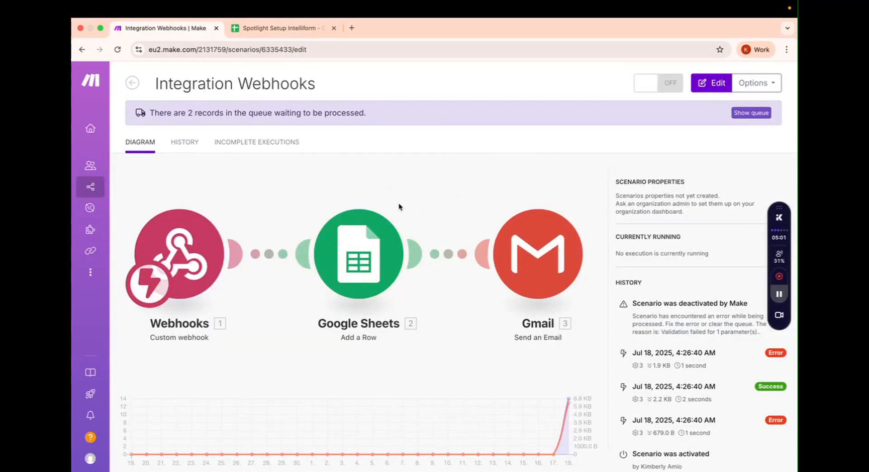
{"action": "left_click", "coordinate": [278, 28]}
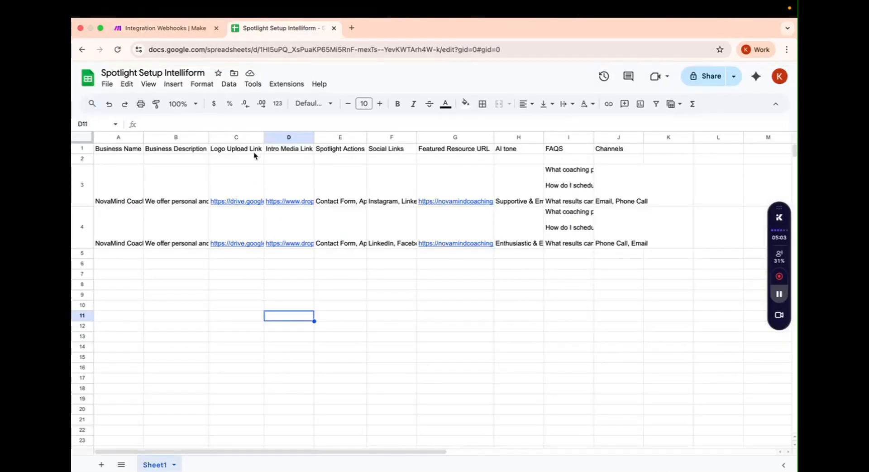
{"action": "double_click", "coordinate": [264, 137]}
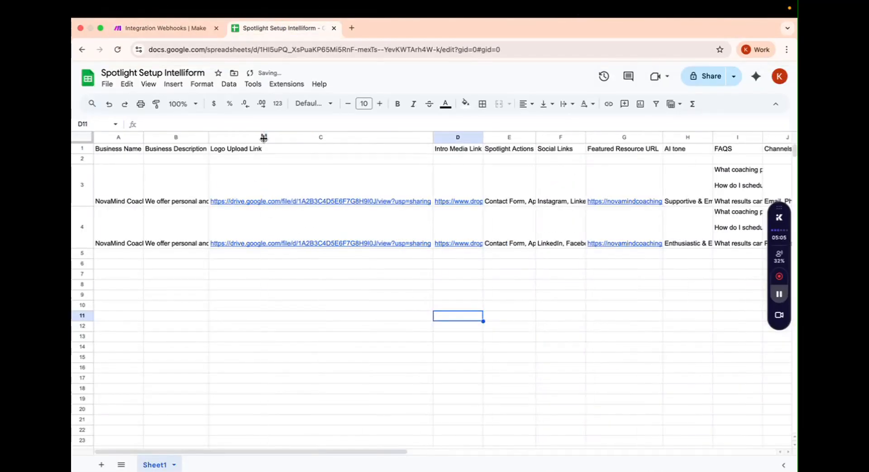
{"action": "double_click", "coordinate": [208, 137]}
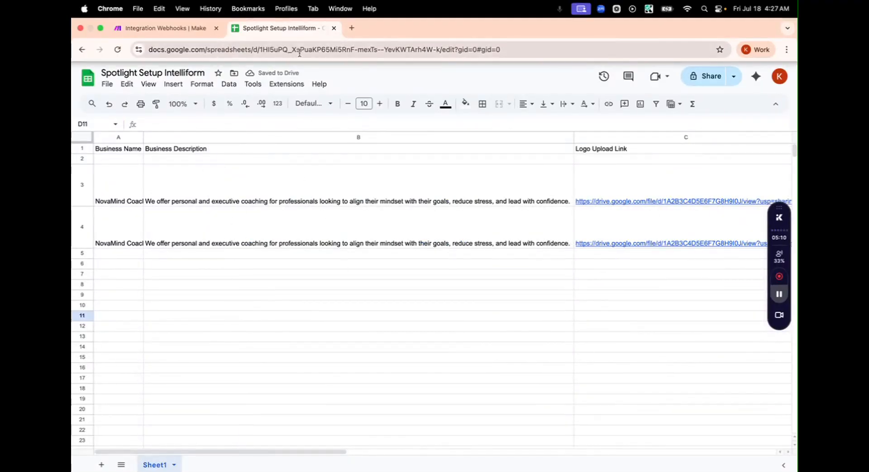
{"action": "key", "text": "ctrl+Left"}
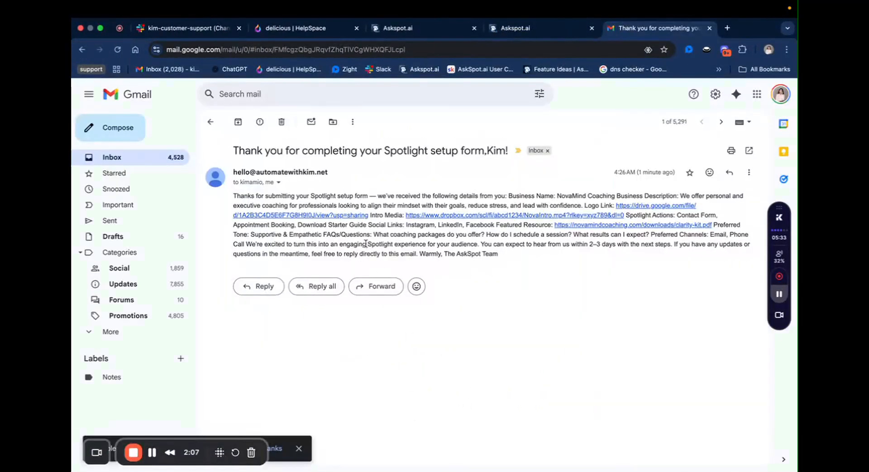
Step: Select the confirmation email's unformatted body text and view its sender and recipient details
{"action": "triple_click", "coordinate": [367, 244]}
{"action": "left_click", "coordinate": [279, 182]}
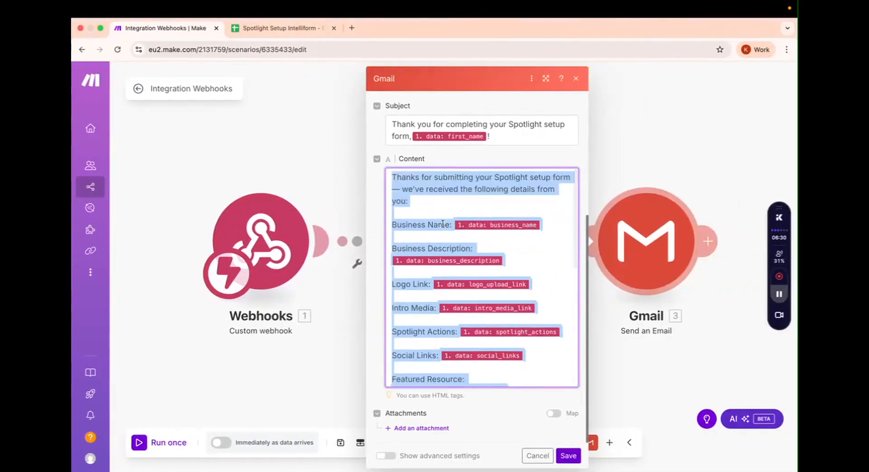
Step: Replace the Gmail module's email content with the HTML body and closing paragraphs, deleting the duplicate line
{"action": "key", "text": "BackSpace"}
{"action": "key", "text": "ctrl+v"}
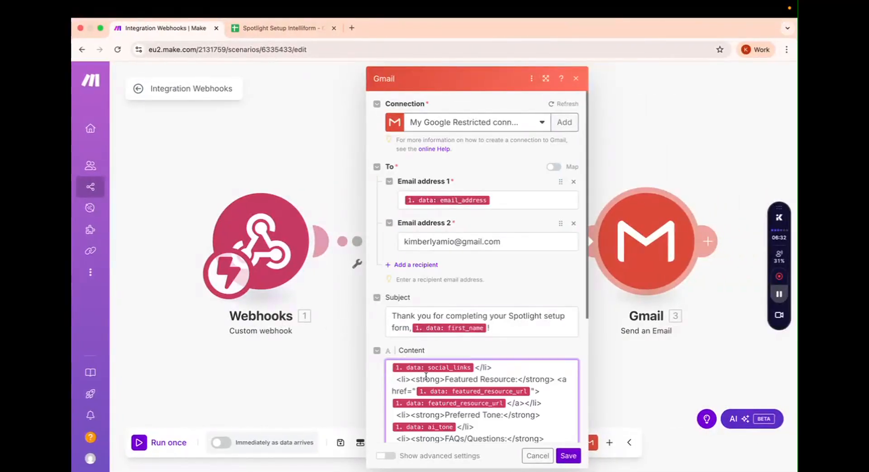
{"action": "scroll", "coordinate": [455, 360], "scroll_direction": "up", "scroll_amount": 10}
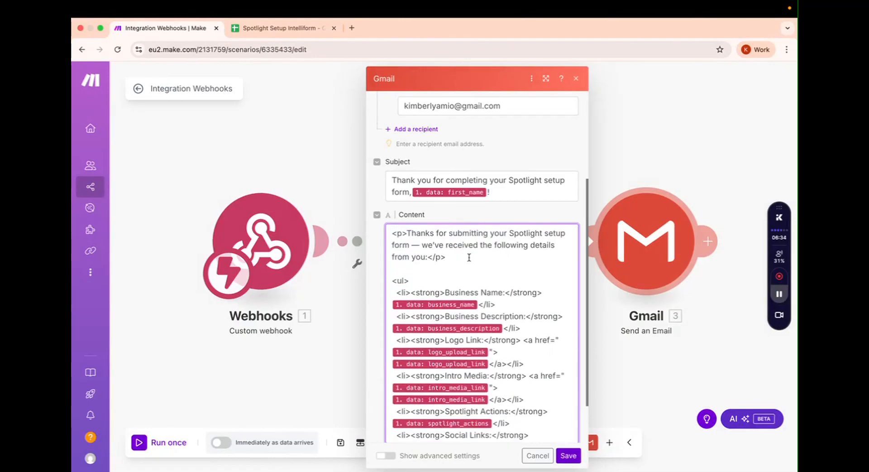
{"action": "left_click", "coordinate": [469, 257]}
{"action": "scroll", "coordinate": [509, 312], "scroll_direction": "down", "scroll_amount": 5}
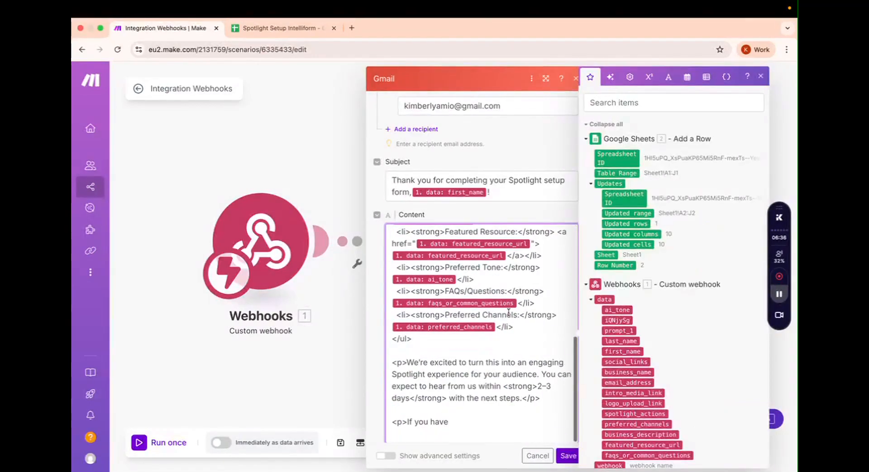
{"action": "scroll", "coordinate": [479, 423], "scroll_direction": "down", "scroll_amount": 2}
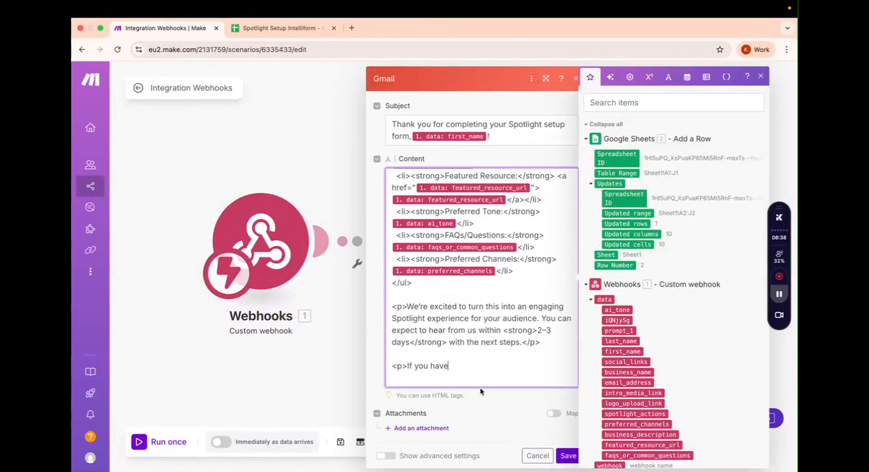
{"action": "left_click", "coordinate": [454, 4]}
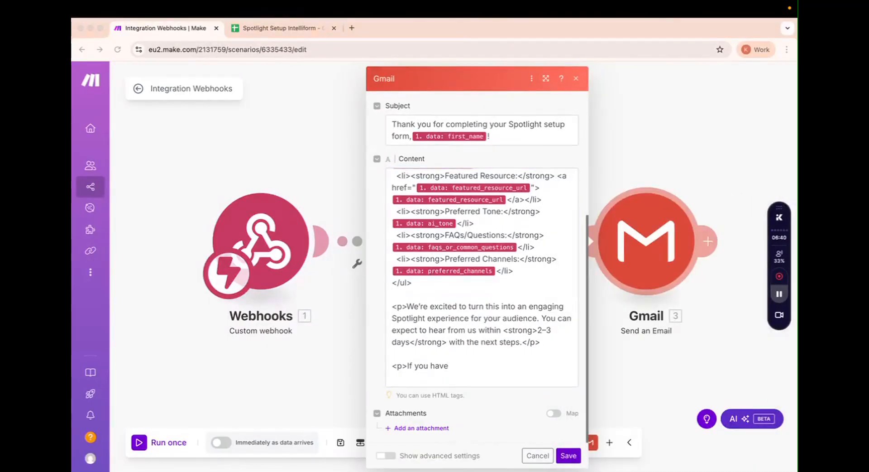
{"action": "left_click", "coordinate": [464, 363]}
{"action": "type", "text": "<p>If you have any updates or questions in the meantime, feel free to reply directly to this email.</p>  <p>Warmly,<br> The AskSpot Team</p>"}
{"action": "left_click_drag", "start_coordinate": [451, 306], "coordinate": [369, 302]}
{"action": "key", "text": "BackSpace"}
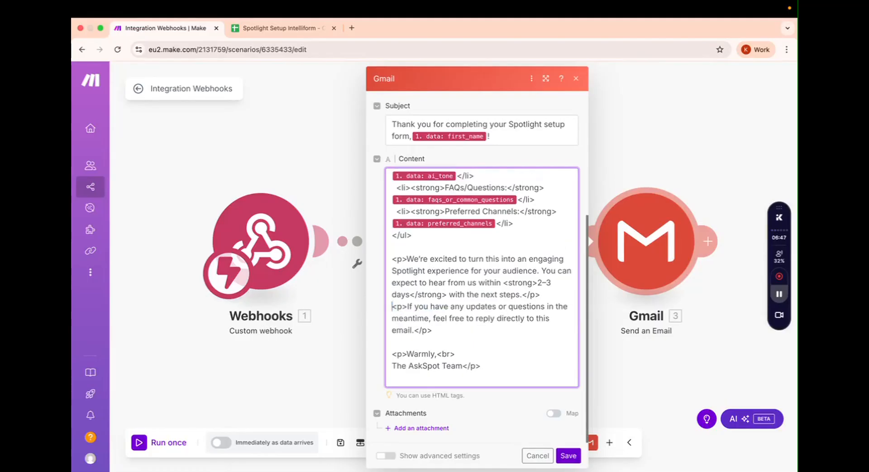
Step: Save the module and set the scenario to run immediately as data arrives, processing old data
{"action": "left_click", "coordinate": [567, 455]}
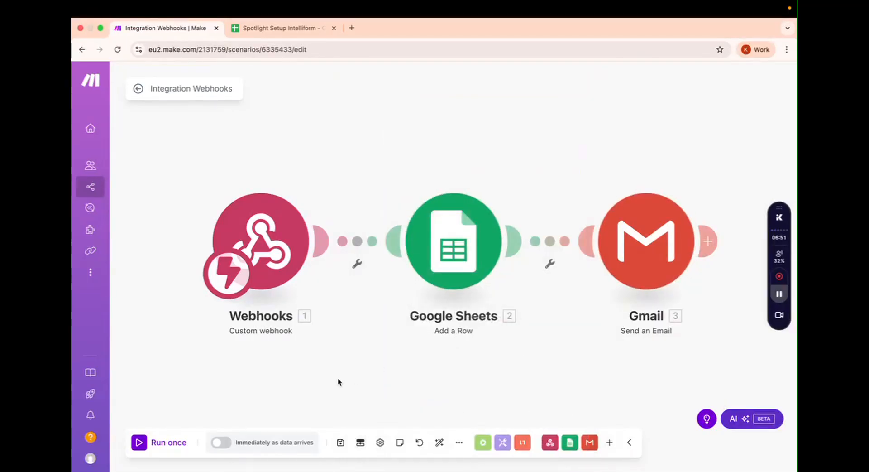
{"action": "left_click", "coordinate": [221, 442]}
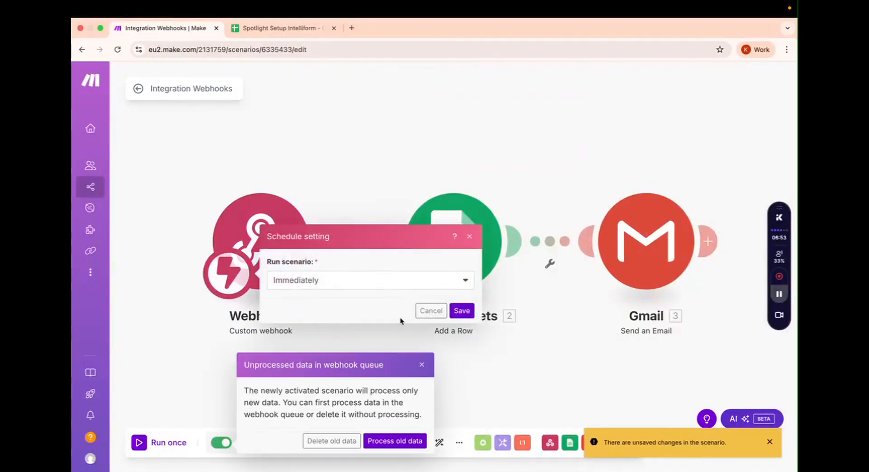
{"action": "left_click", "coordinate": [395, 440]}
{"action": "left_click", "coordinate": [462, 311]}
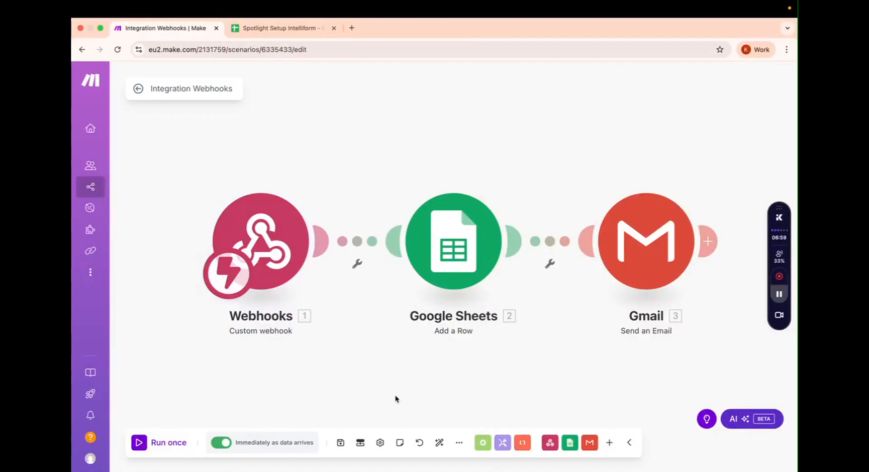
{"action": "key", "text": "ctrl+Left"}
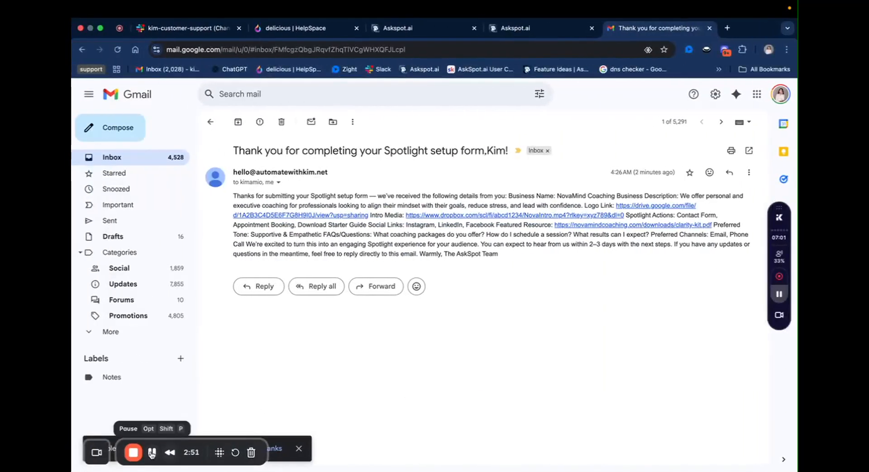
Step: Open the newest confirmation email to check its bold-labelled bullet list and recipient details
{"action": "left_click", "coordinate": [151, 451]}
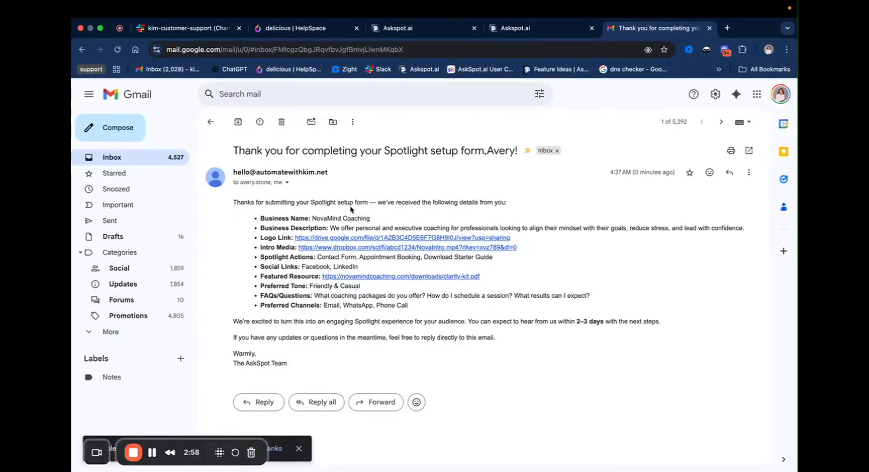
{"action": "left_click_drag", "start_coordinate": [311, 338], "coordinate": [299, 206]}
{"action": "left_click", "coordinate": [299, 206]}
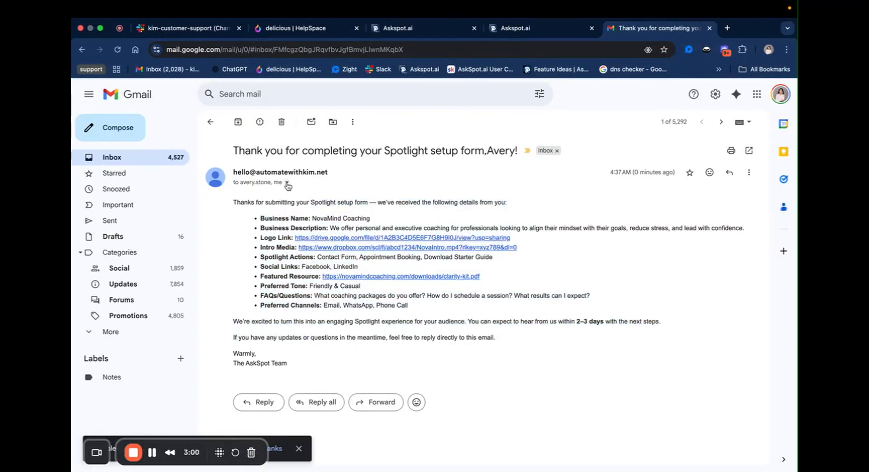
{"action": "left_click", "coordinate": [287, 182]}
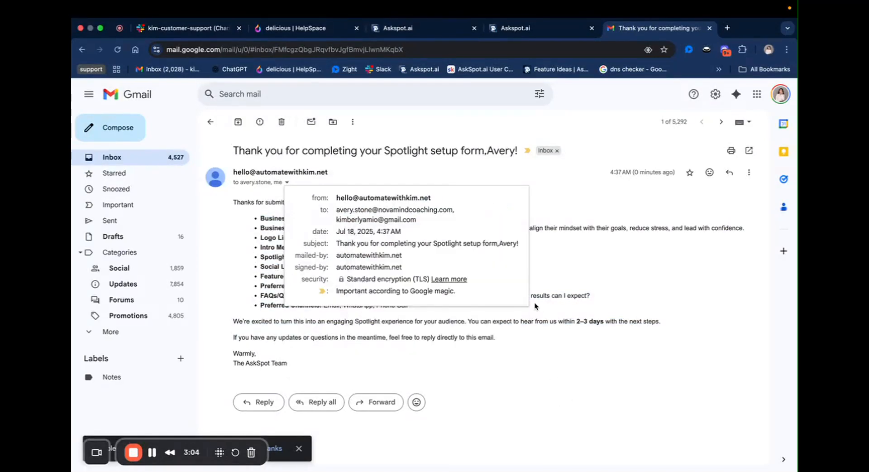
{"action": "left_click", "coordinate": [567, 333]}
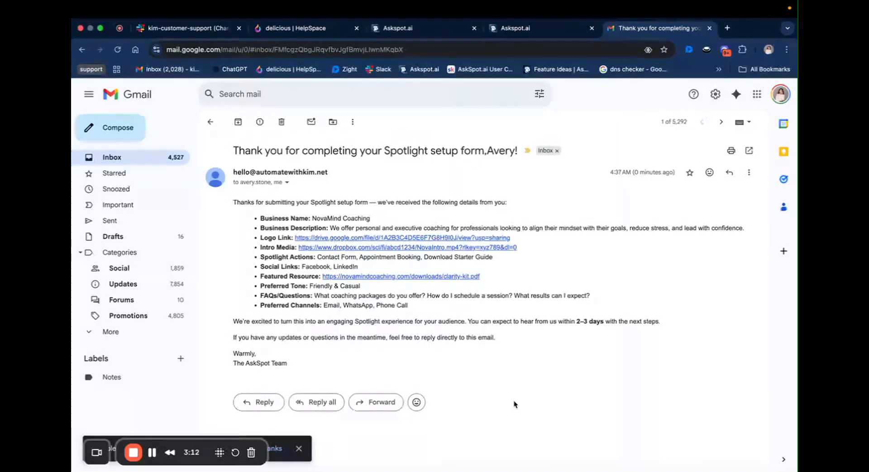
{"action": "key", "text": "ctrl+Right"}
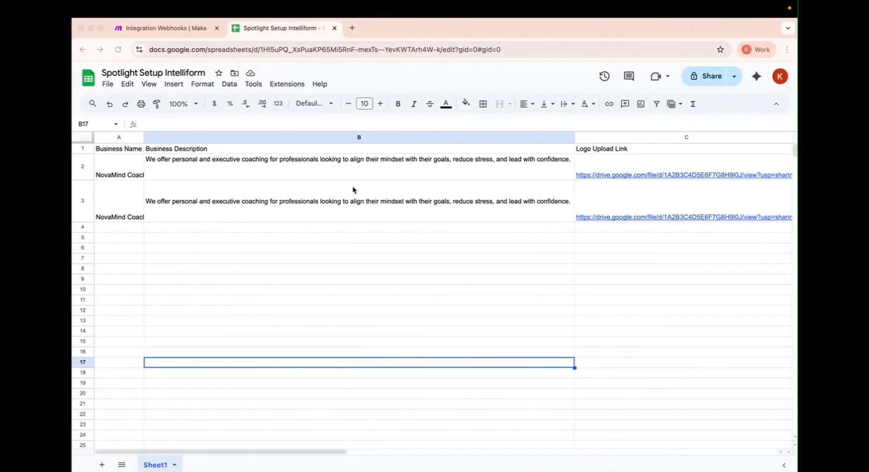
Step: Check the Make scenario's latest successful run in its history, then return to Gmail
{"action": "left_click", "coordinate": [166, 28]}
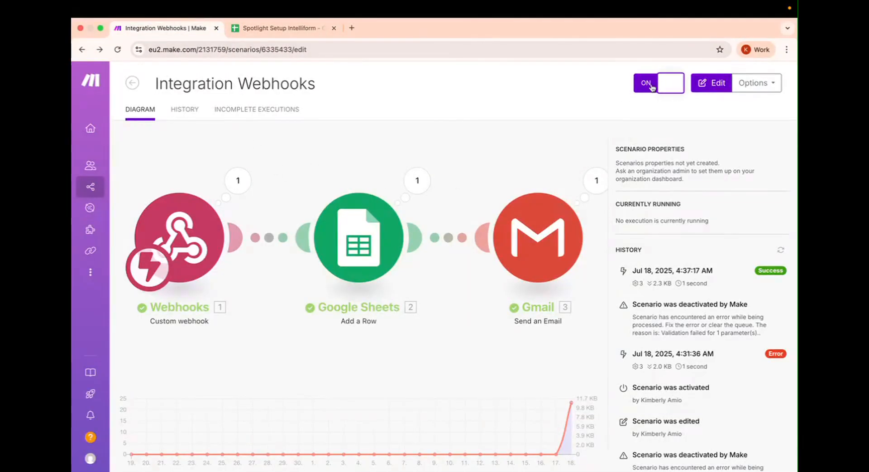
{"action": "key", "text": "ctrl+Left"}
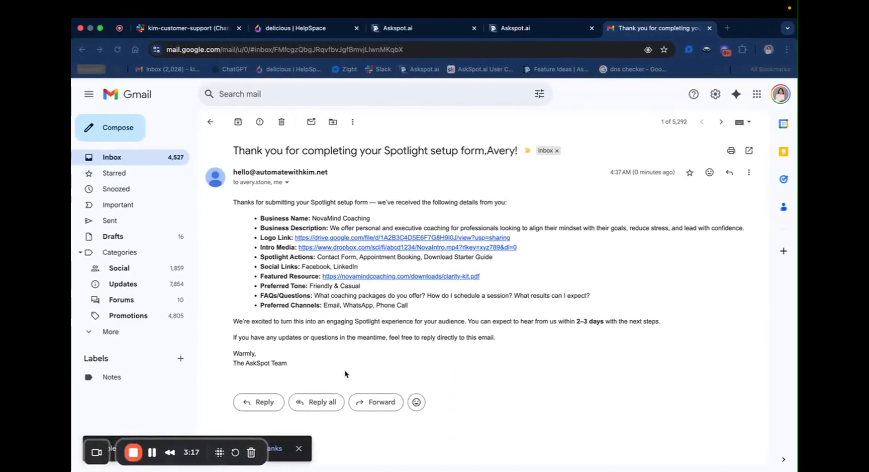